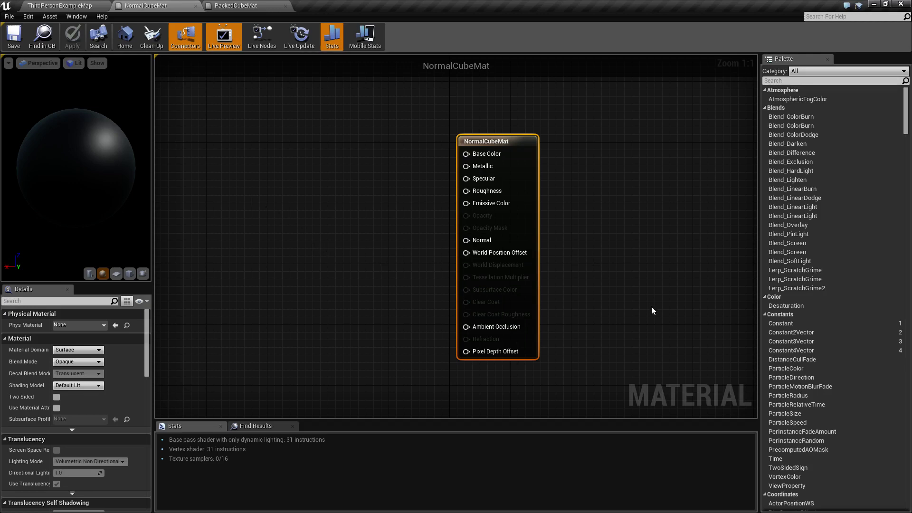
Switch to Substance Designer and pan the Cube graph to its Roughness and Metallic outputs.
{"action": "key", "text": "alt+Tab"}
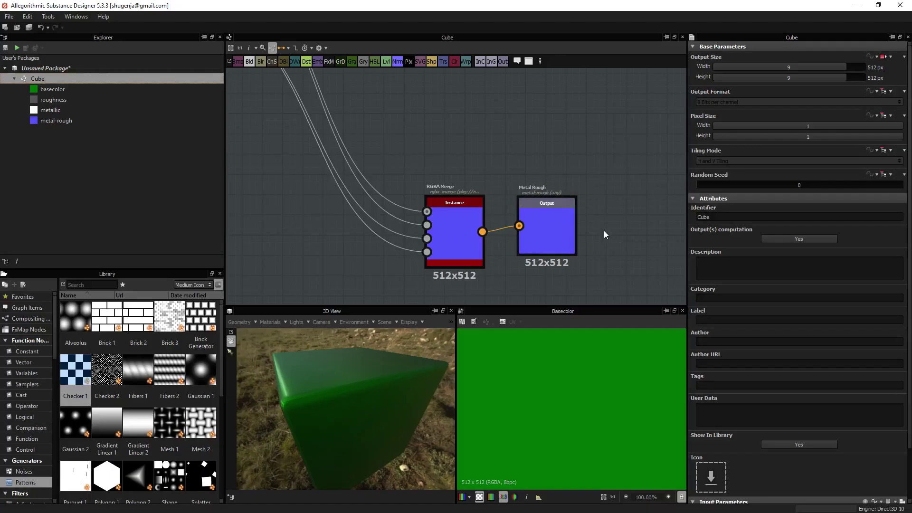
{"action": "middle_click_drag", "start_coordinate": [570, 216], "coordinate": [570, 278]}
{"action": "middle_click_drag", "start_coordinate": [568, 33], "coordinate": [588, 226]}
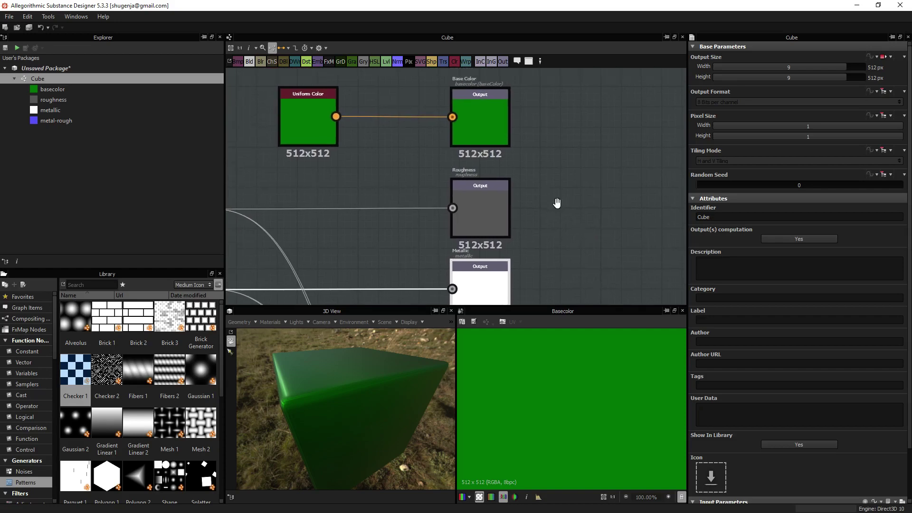
{"action": "scroll", "coordinate": [472, 101], "scroll_direction": "up", "scroll_amount": 1}
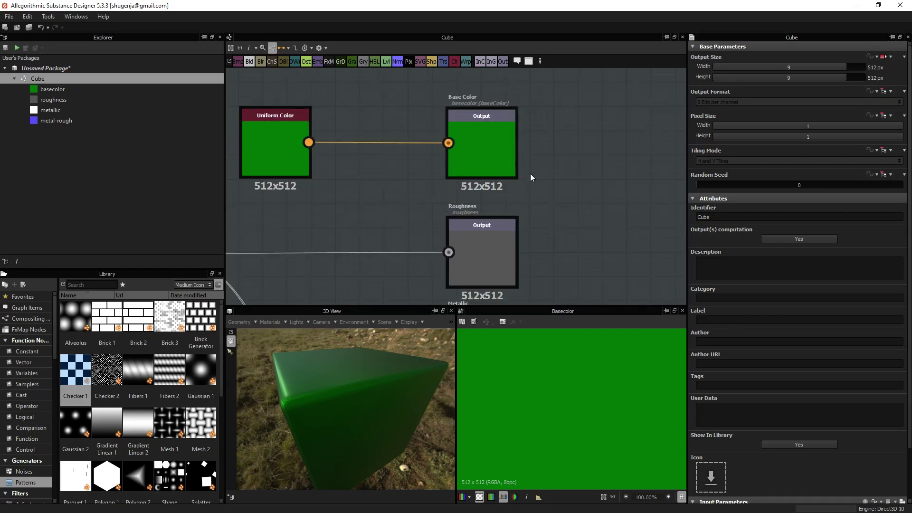
{"action": "middle_click_drag", "start_coordinate": [565, 244], "coordinate": [551, 167]}
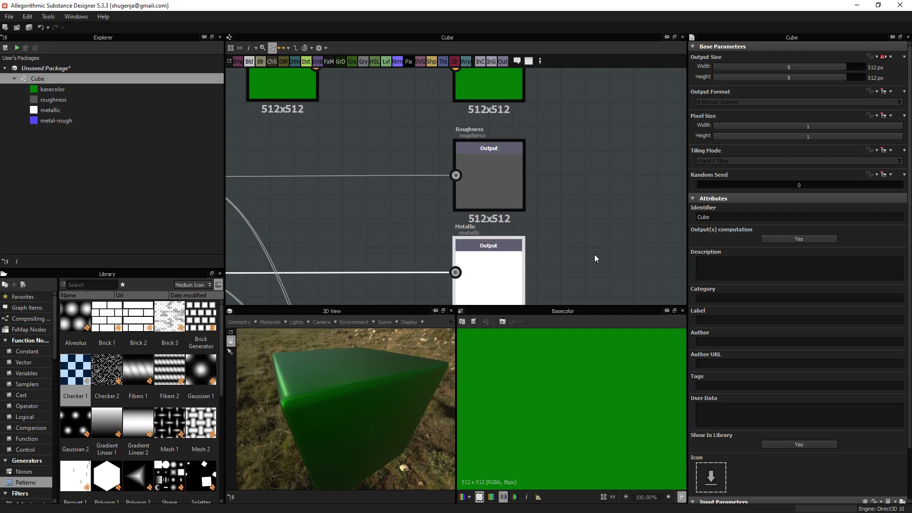
{"action": "middle_click_drag", "start_coordinate": [594, 254], "coordinate": [543, 184]}
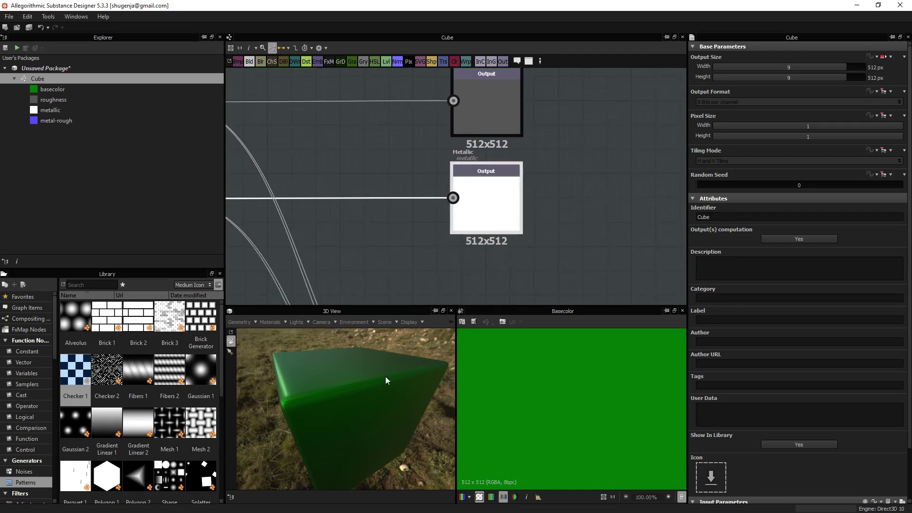
Inspect the Roughness output, fed by a luminance-99 Uniform Color, and the white metallic source.
{"action": "mouse_move", "coordinate": [386, 380]}
{"action": "left_mouse_down"}
{"action": "mouse_move", "coordinate": [302, 384]}
{"action": "mouse_move", "coordinate": [402, 378]}
{"action": "left_mouse_up"}
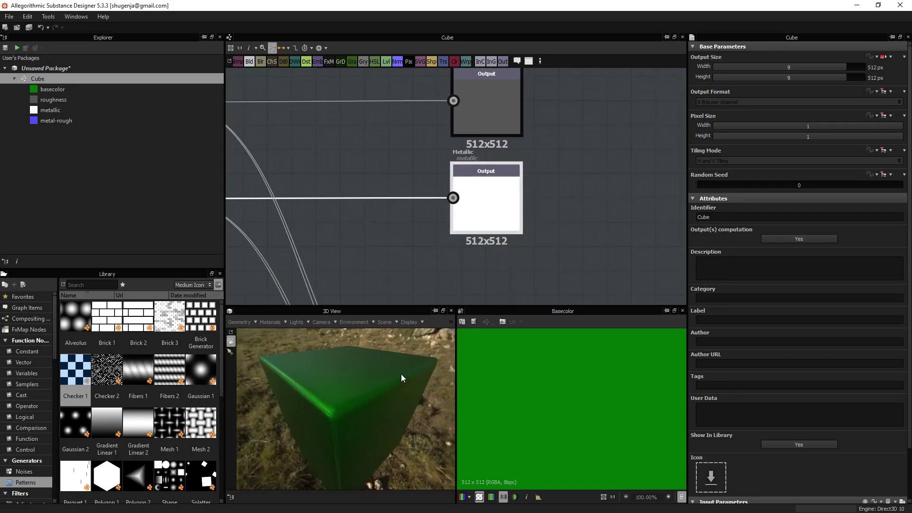
{"action": "middle_click_drag", "start_coordinate": [605, 172], "coordinate": [495, 107]}
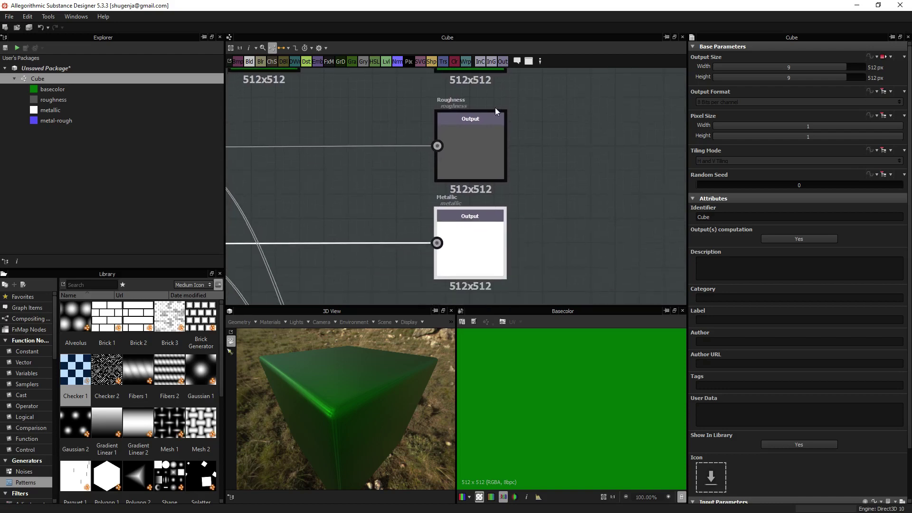
{"action": "left_click", "coordinate": [465, 157]}
{"action": "middle_click_drag", "start_coordinate": [372, 201], "coordinate": [529, 200]}
{"action": "left_click", "coordinate": [262, 172]}
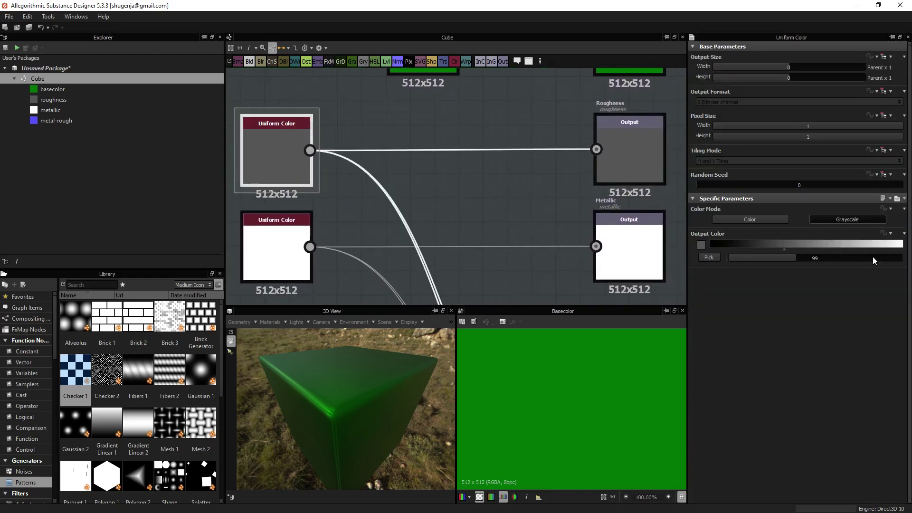
{"action": "left_click", "coordinate": [276, 252]}
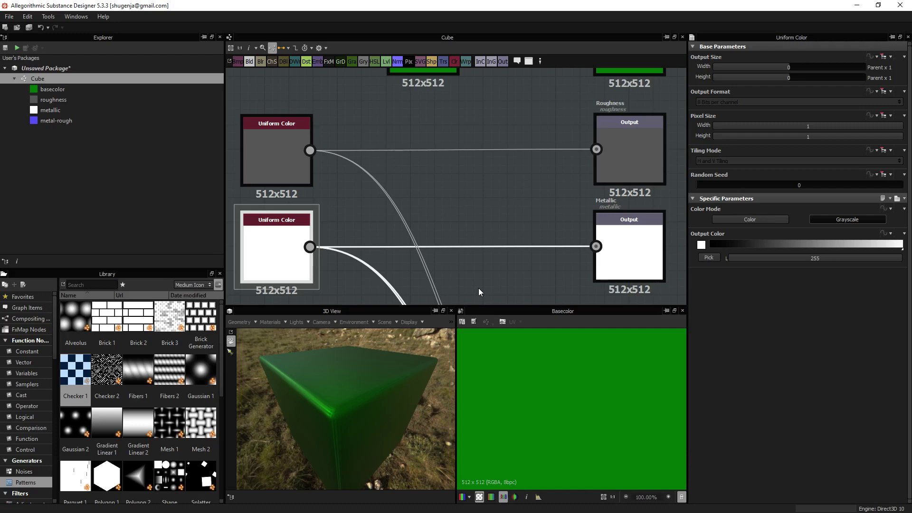
Try roughness values of 0 and full white on the roughness Uniform Color, previewing the cube.
{"action": "left_click", "coordinate": [278, 150]}
{"action": "left_click", "coordinate": [276, 252]}
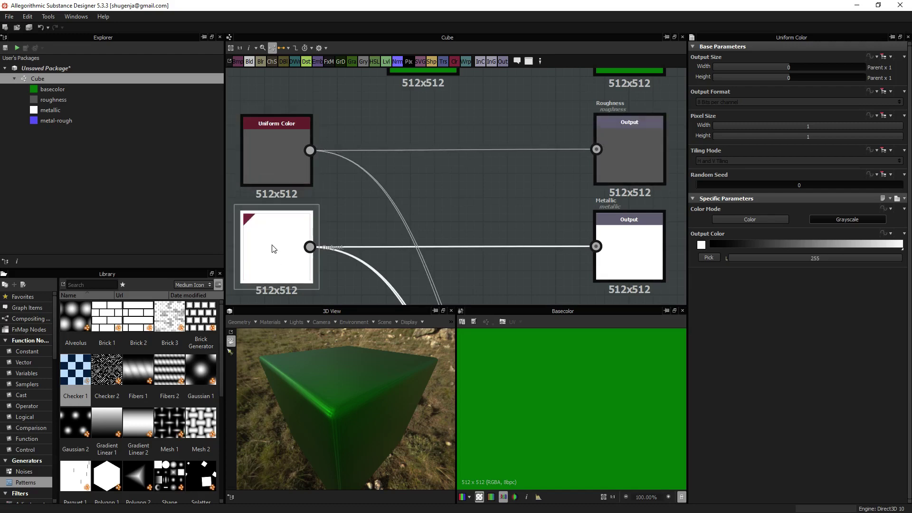
{"action": "left_click", "coordinate": [276, 163]}
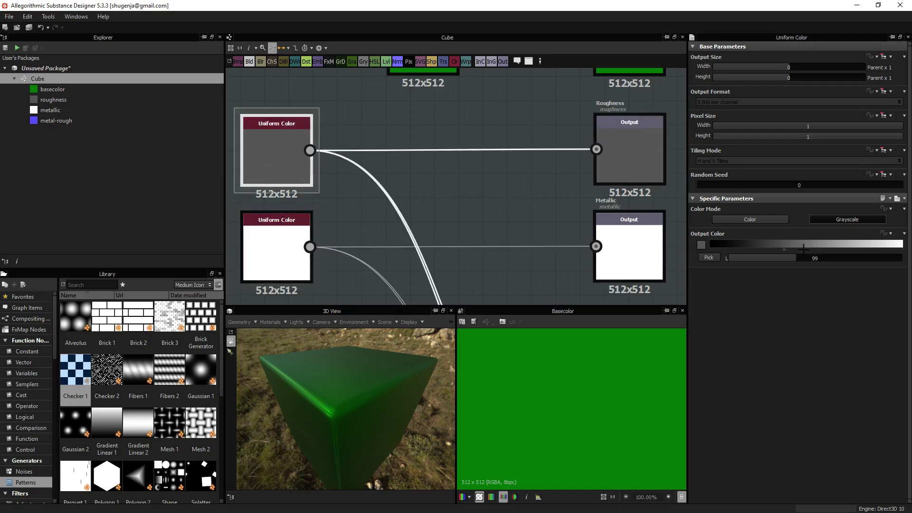
{"action": "left_click_drag", "start_coordinate": [784, 257], "coordinate": [720, 262]}
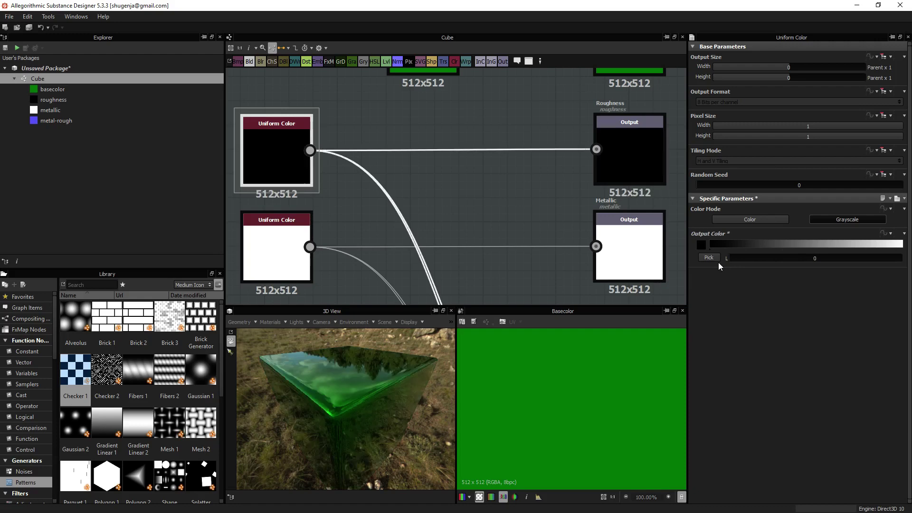
{"action": "left_click_drag", "start_coordinate": [409, 412], "coordinate": [431, 369]}
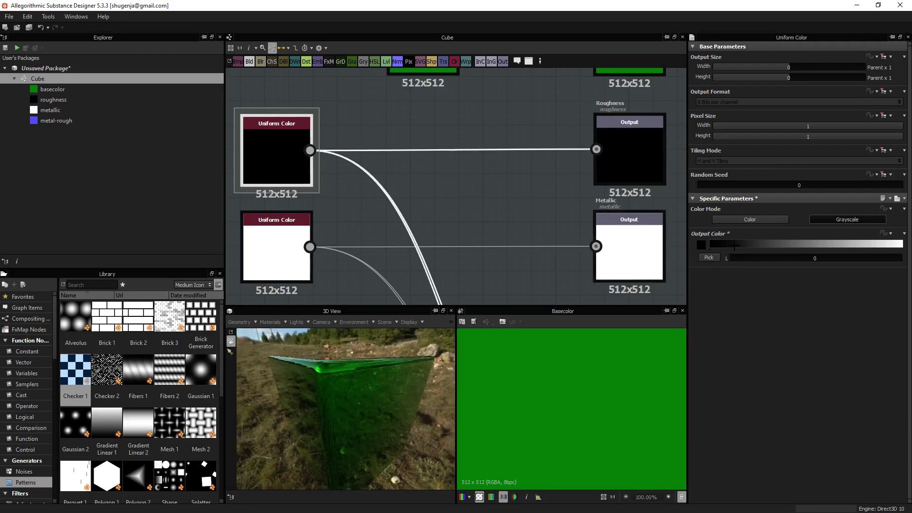
{"action": "left_click_drag", "start_coordinate": [735, 246], "coordinate": [903, 246]}
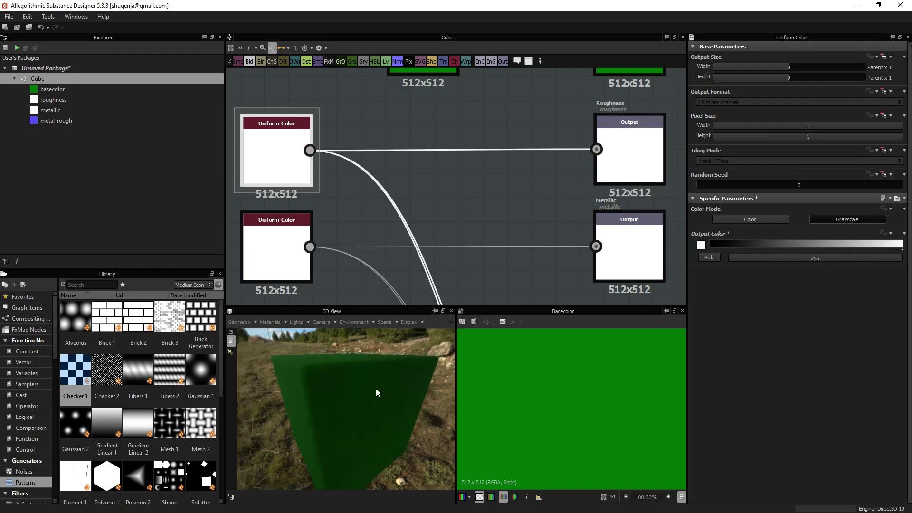
{"action": "mouse_move", "coordinate": [377, 392]}
{"action": "left_mouse_down"}
{"action": "mouse_move", "coordinate": [309, 432]}
{"action": "mouse_move", "coordinate": [375, 380]}
{"action": "left_mouse_up"}
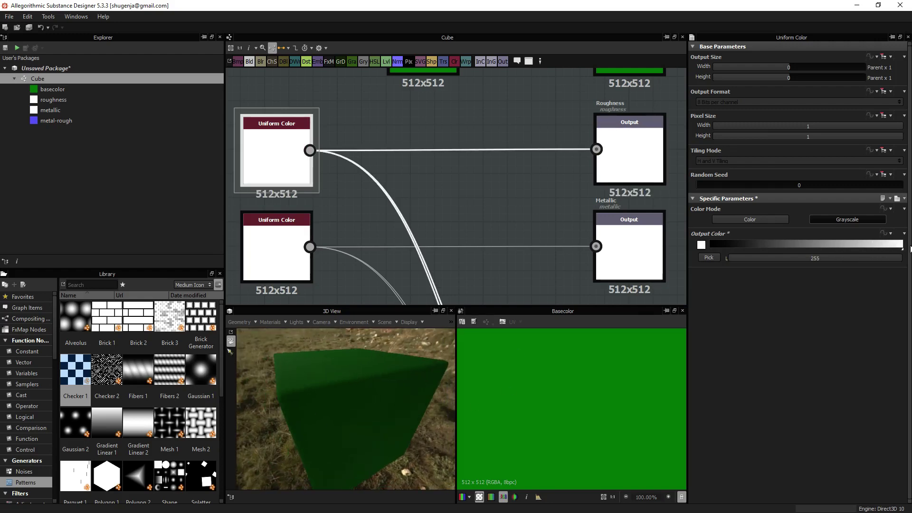
Settle the roughness colour at luminance 44 and check the glossier cube preview.
{"action": "left_click_drag", "start_coordinate": [902, 245], "coordinate": [743, 249]}
{"action": "left_click_drag", "start_coordinate": [380, 409], "coordinate": [376, 371]}
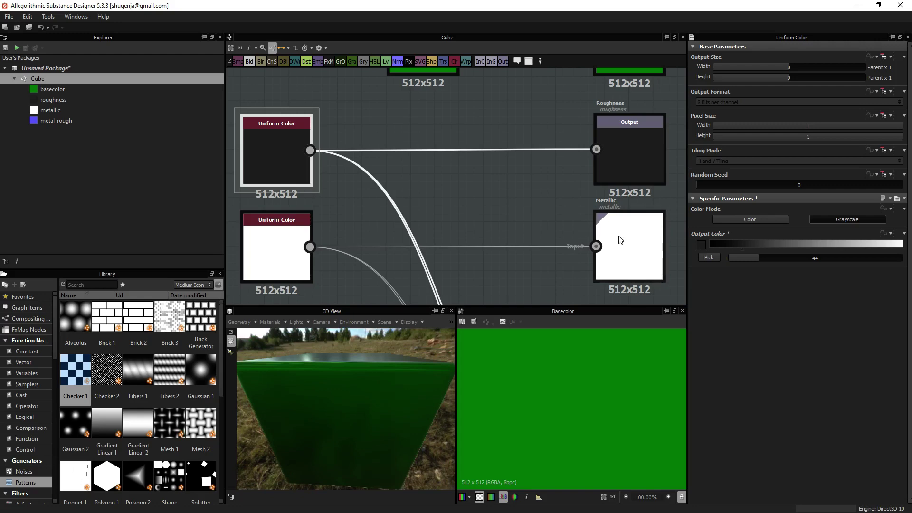
{"action": "left_click_drag", "start_coordinate": [440, 403], "coordinate": [390, 411]}
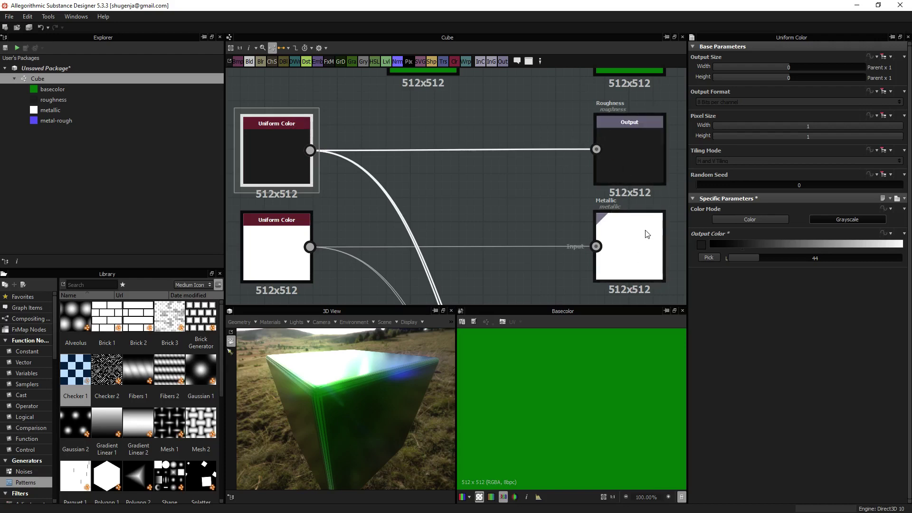
{"action": "left_click", "coordinate": [627, 242]}
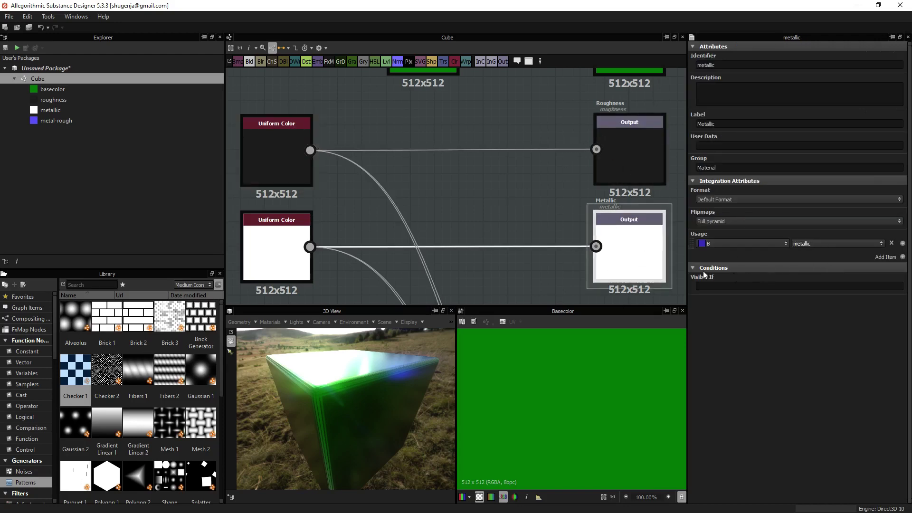
{"action": "left_click", "coordinate": [295, 249]}
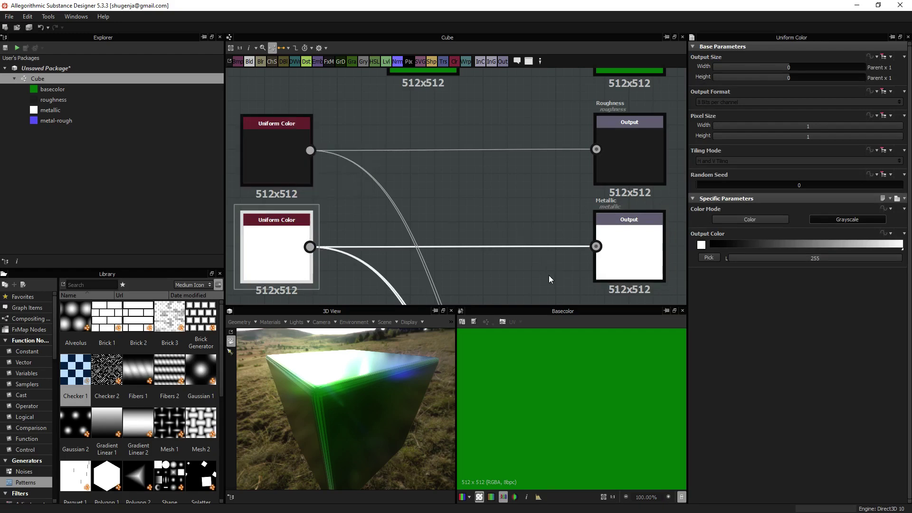
Export the Cube graph's basecolor, metallic, metal-rough and roughness outputs as PNG bitmaps.
{"action": "middle_click_drag", "start_coordinate": [549, 279], "coordinate": [450, 153]}
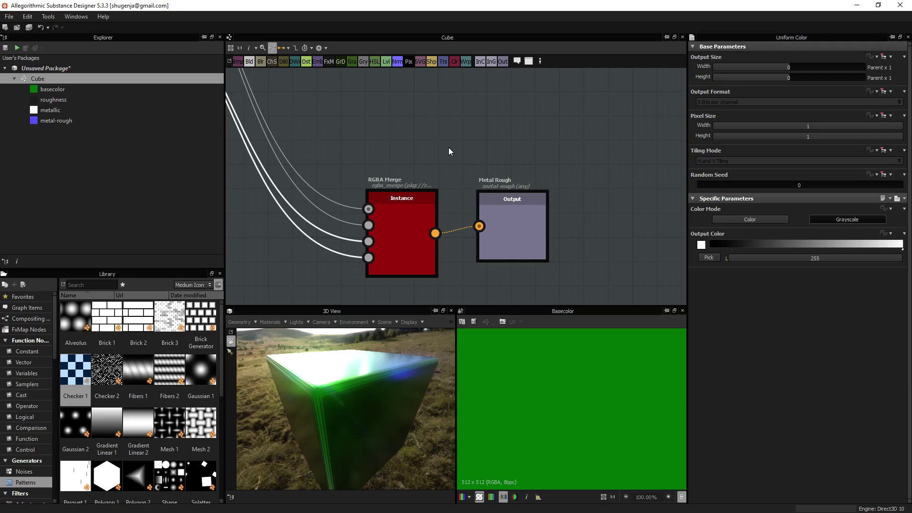
{"action": "right_click", "coordinate": [45, 79]}
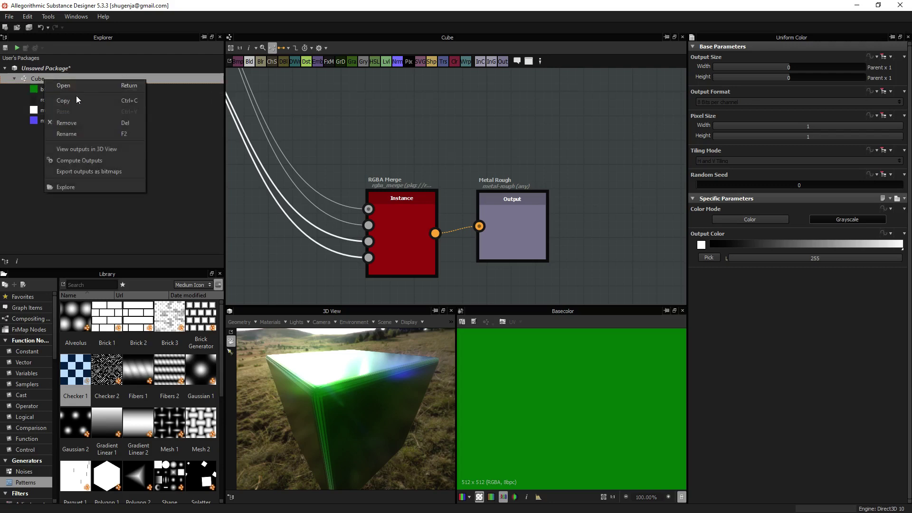
{"action": "left_click", "coordinate": [79, 172]}
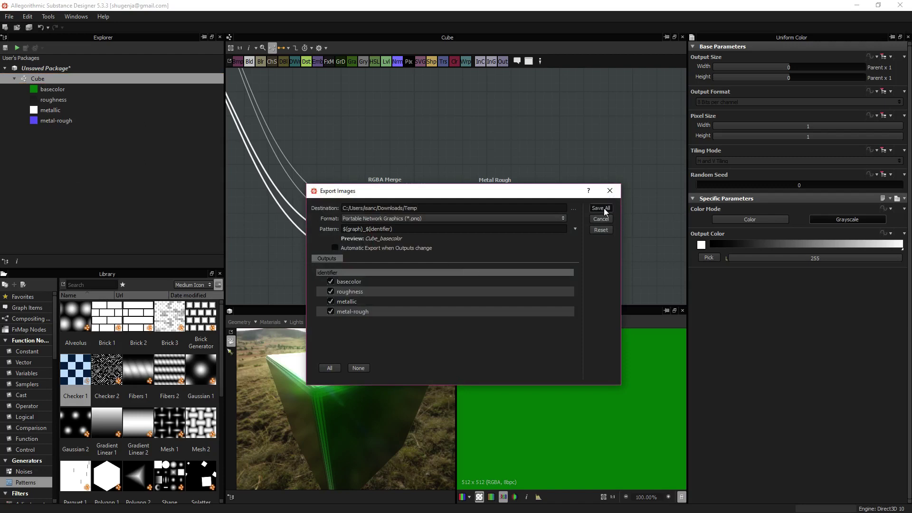
{"action": "left_click", "coordinate": [601, 209]}
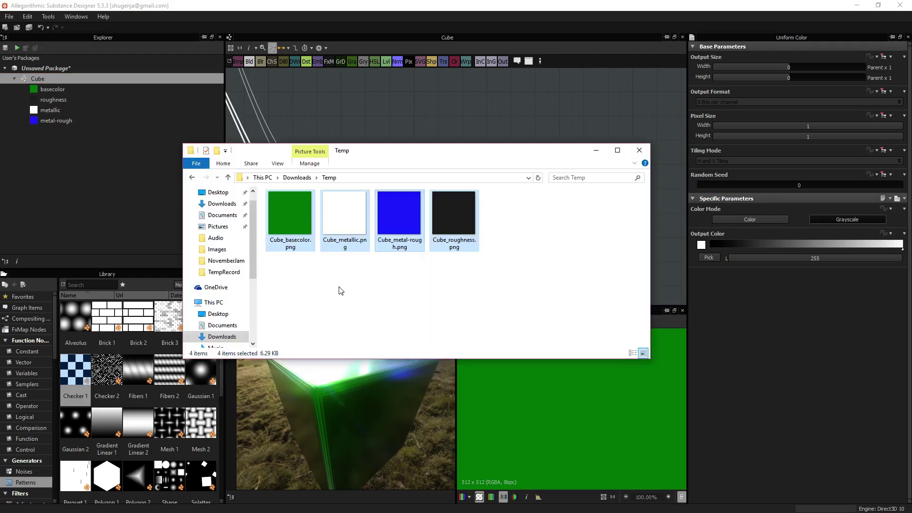
Compare the file sizes of the four exported Cube PNGs, with metal-rough at 1.85 KB.
{"action": "left_click", "coordinate": [288, 208]}
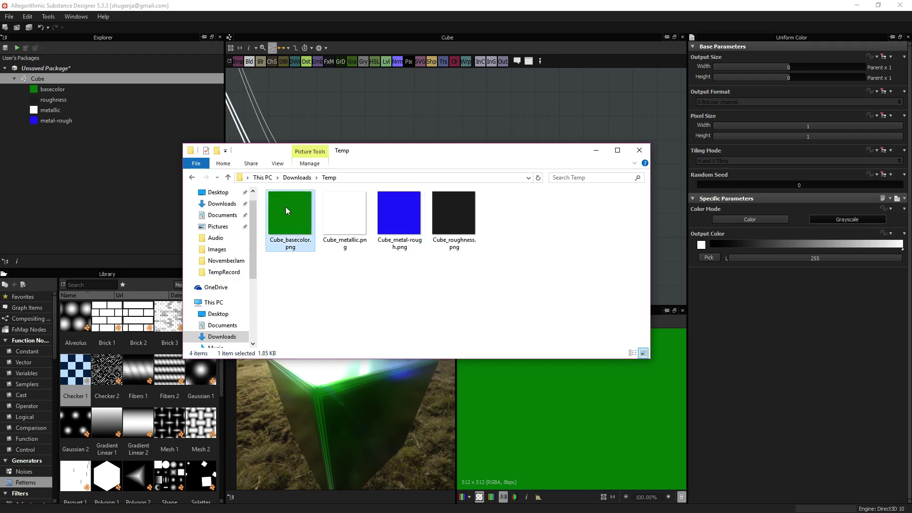
{"action": "left_click", "coordinate": [341, 223]}
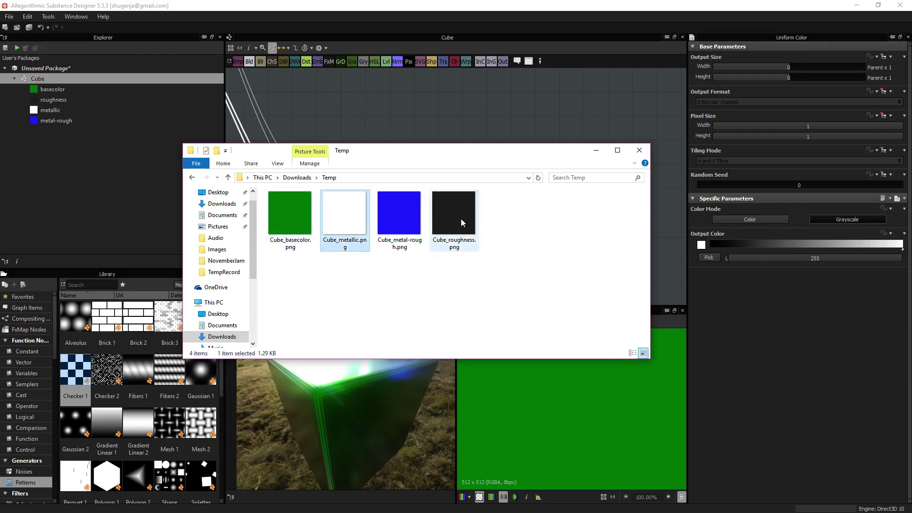
{"action": "left_click", "coordinate": [461, 219]}
{"action": "left_click", "coordinate": [408, 244]}
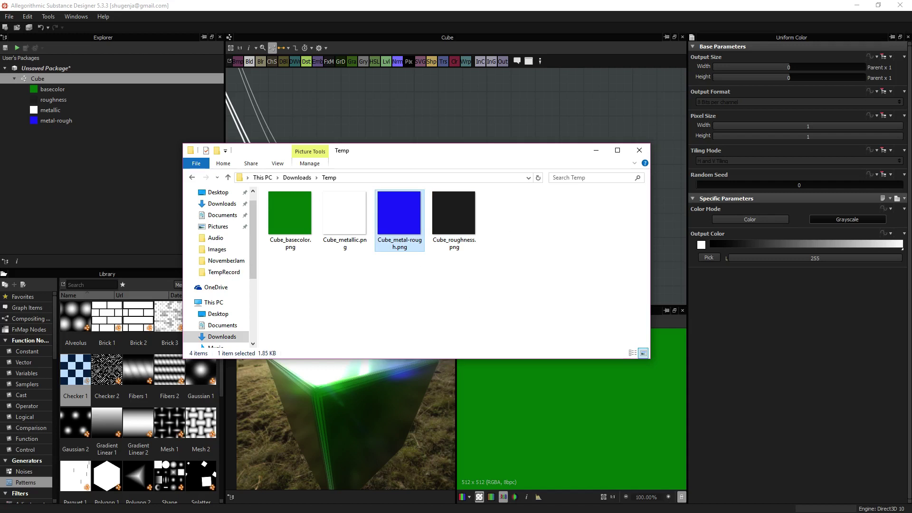
Drag the four Cube PNGs from Explorer into the Meshes content folder to import them.
{"action": "key", "text": "alt+Tab"}
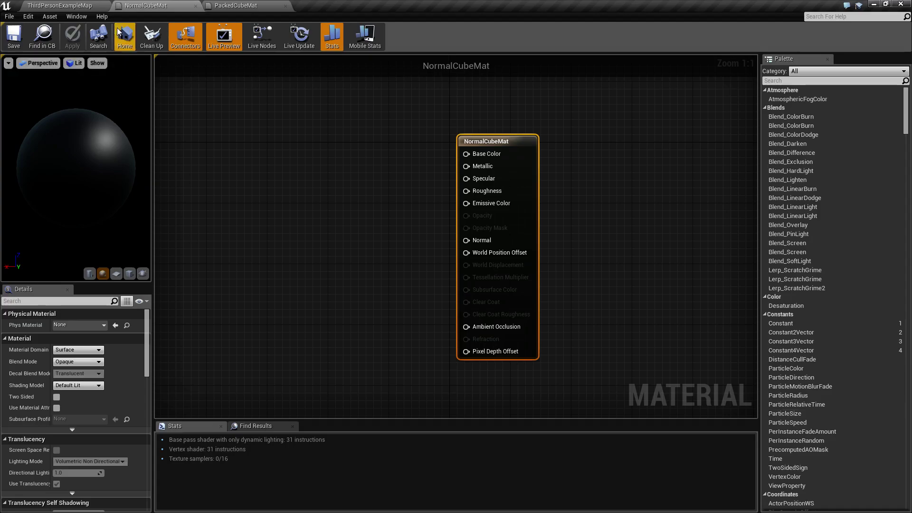
{"action": "left_click", "coordinate": [76, 4]}
{"action": "key", "text": "alt+Tab"}
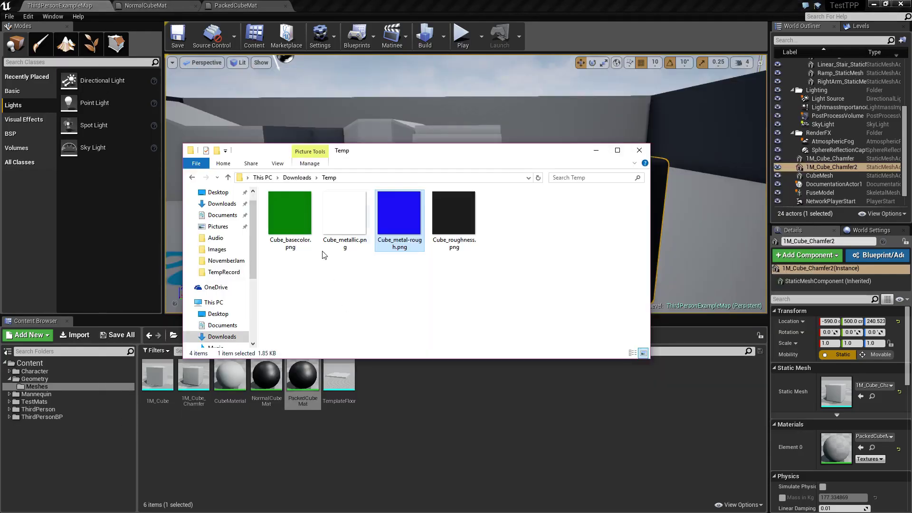
{"action": "left_click", "coordinate": [290, 214]}
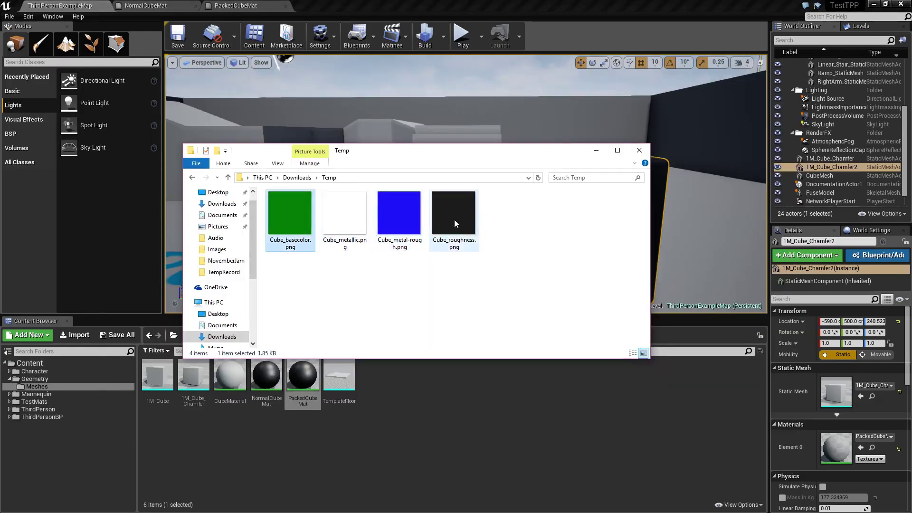
{"action": "left_click", "coordinate": [455, 220], "text": "shift"}
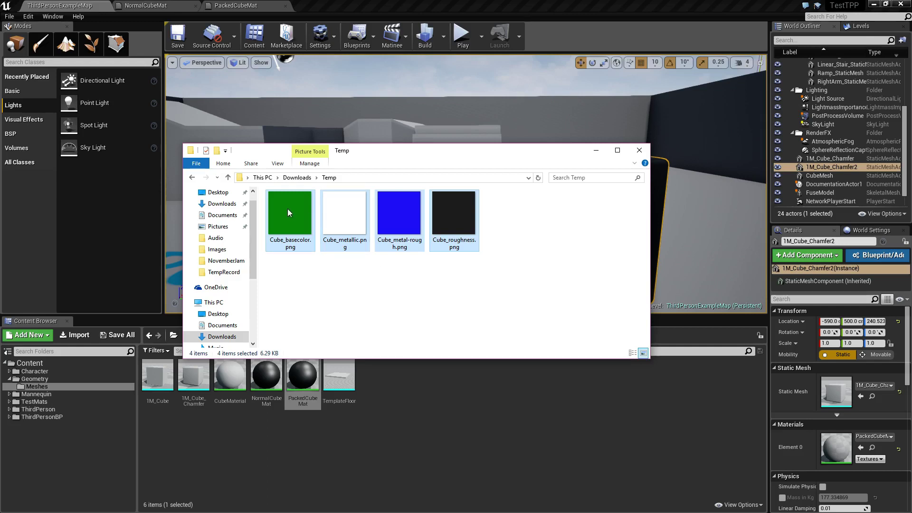
{"action": "left_click_drag", "start_coordinate": [287, 209], "coordinate": [408, 425]}
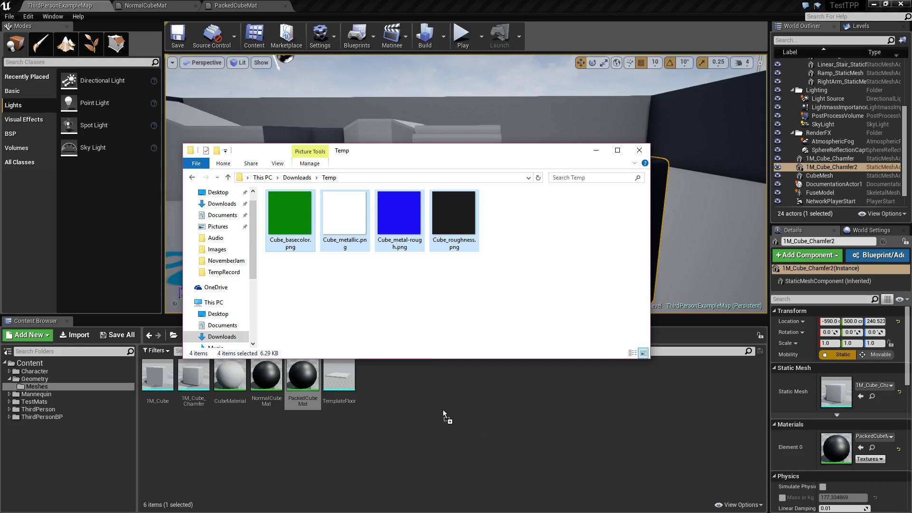
{"action": "left_click_drag", "start_coordinate": [443, 410], "coordinate": [442, 409]}
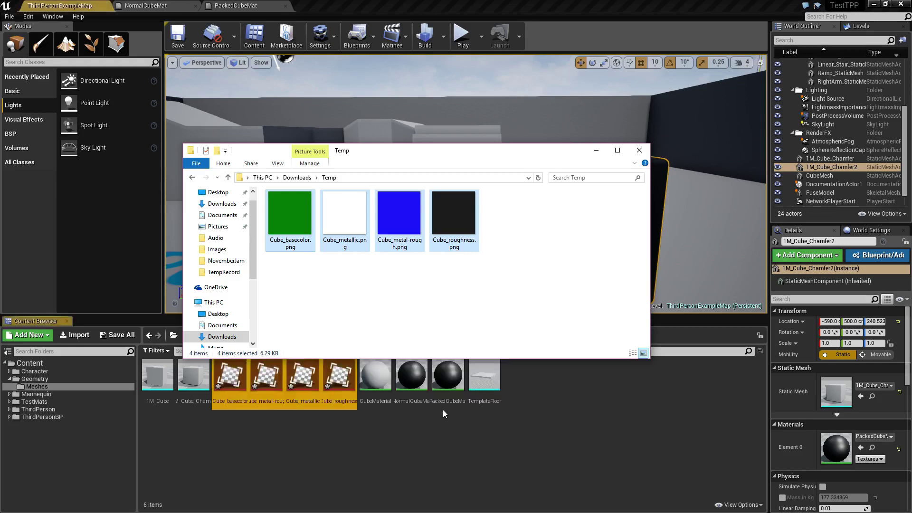
Open the imported Cube_metal-rough texture to inspect it at 512x512.
{"action": "left_click", "coordinate": [494, 442]}
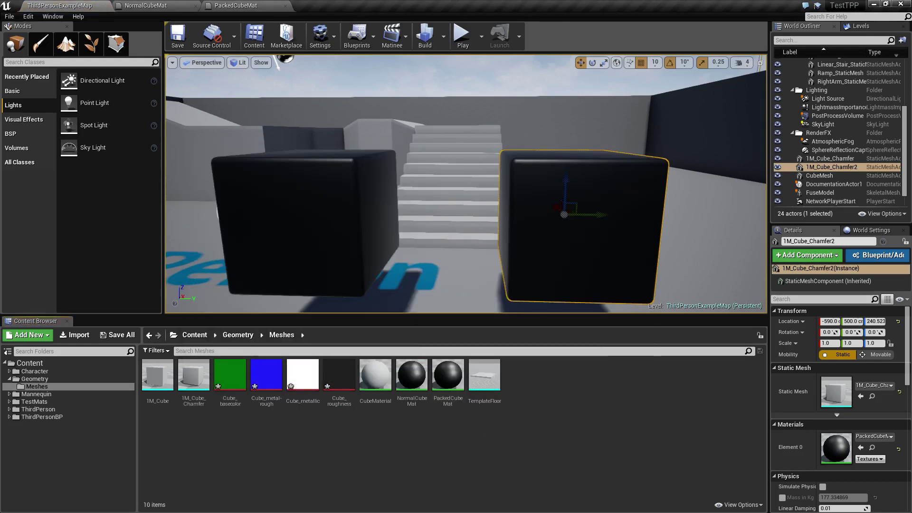
{"action": "double_click", "coordinate": [266, 376]}
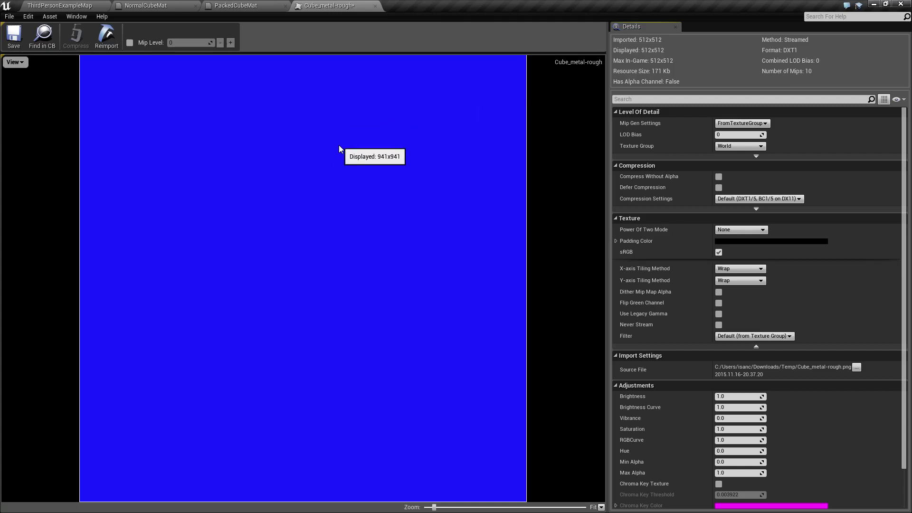
{"action": "left_click", "coordinate": [86, 4]}
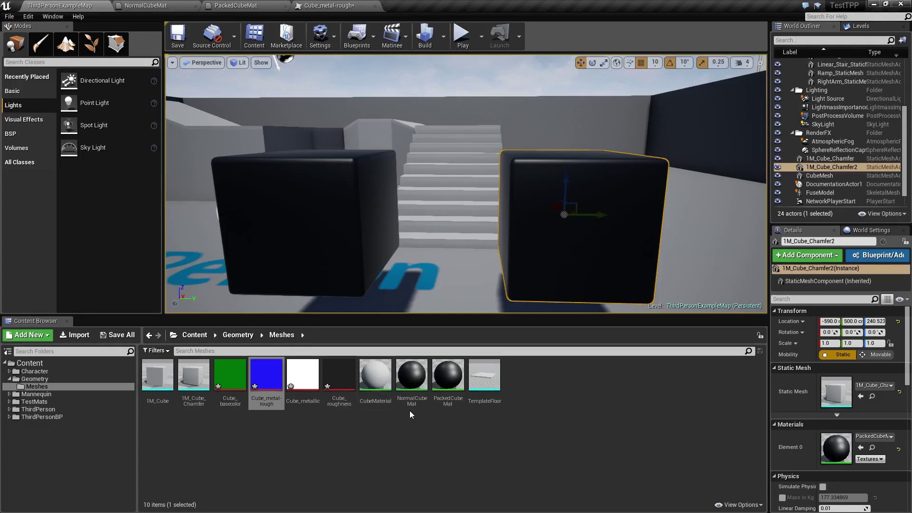
In NormalCubeMat, add three Texture Sample nodes wired to Base Color, Metallic and Roughness.
{"action": "double_click", "coordinate": [409, 395]}
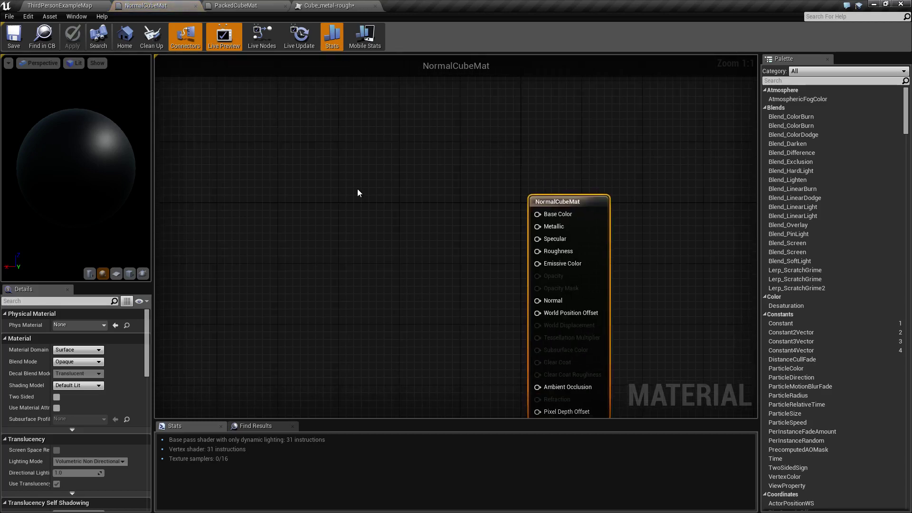
{"action": "left_click", "coordinate": [355, 172]}
{"action": "left_click", "coordinate": [353, 275]}
{"action": "right_click_drag", "start_coordinate": [472, 330], "coordinate": [480, 260]}
{"action": "left_click", "coordinate": [375, 315]}
{"action": "right_click_drag", "start_coordinate": [416, 316], "coordinate": [398, 352]}
{"action": "left_click_drag", "start_coordinate": [420, 165], "coordinate": [553, 194]}
{"action": "left_click_drag", "start_coordinate": [420, 265], "coordinate": [553, 200]}
{"action": "left_click_drag", "start_coordinate": [420, 355], "coordinate": [554, 225]}
Assign Cube_roughness, Cube_metallic and Cube_basecolor to the samples and save the material.
{"action": "left_click", "coordinate": [119, 391]}
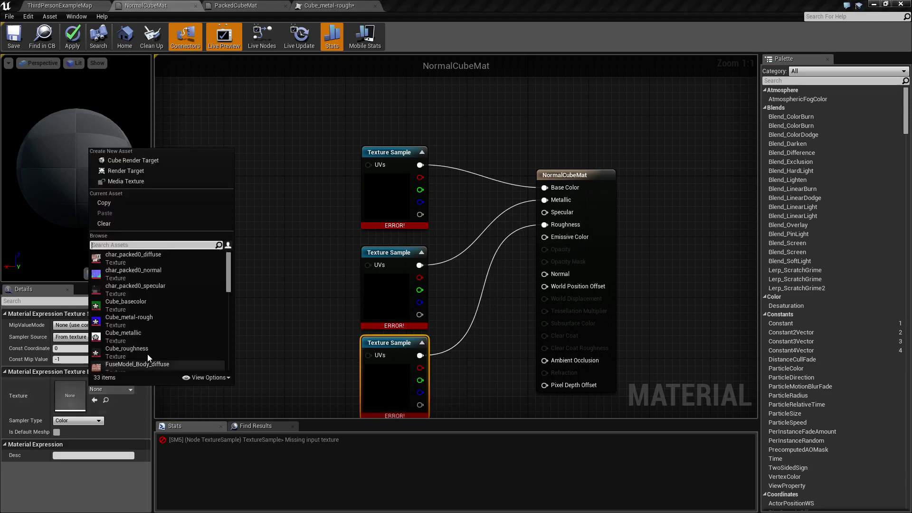
{"action": "left_click", "coordinate": [146, 352]}
{"action": "left_click", "coordinate": [399, 282]}
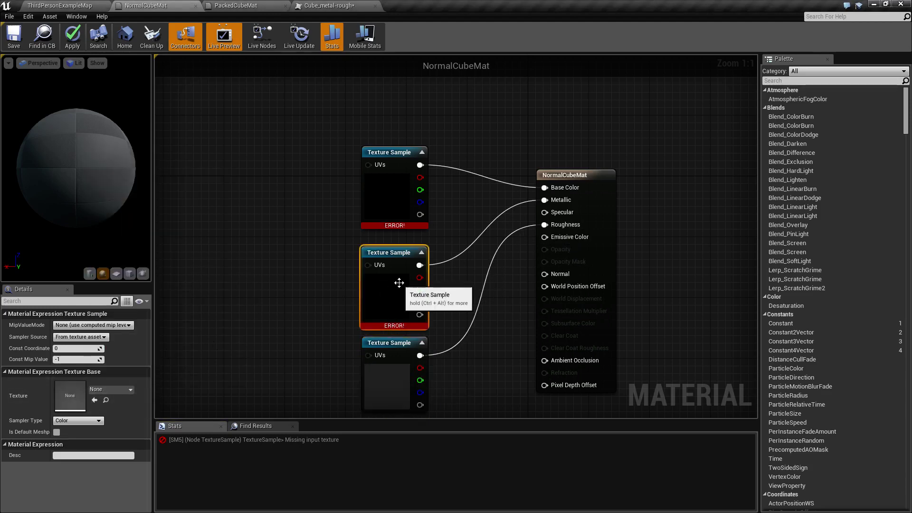
{"action": "left_click", "coordinate": [111, 390]}
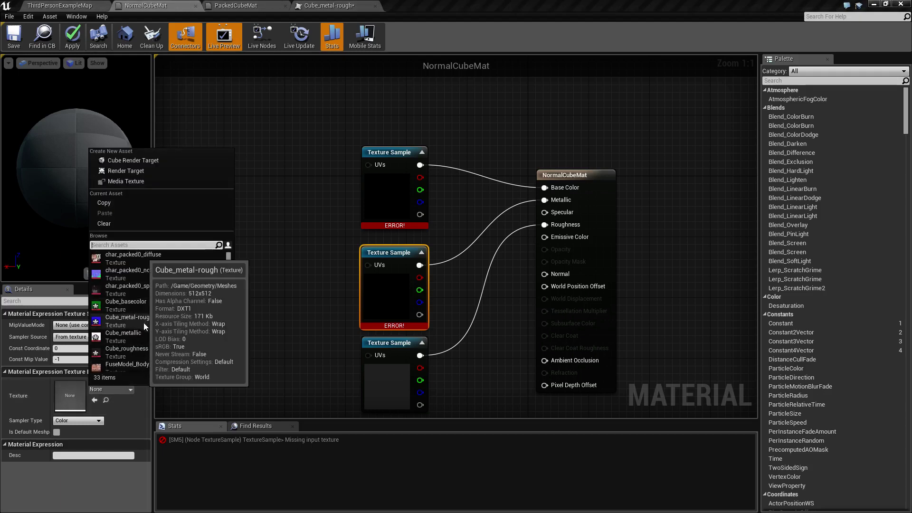
{"action": "left_click", "coordinate": [145, 326]}
{"action": "left_click", "coordinate": [425, 194]}
{"action": "left_click", "coordinate": [117, 389]}
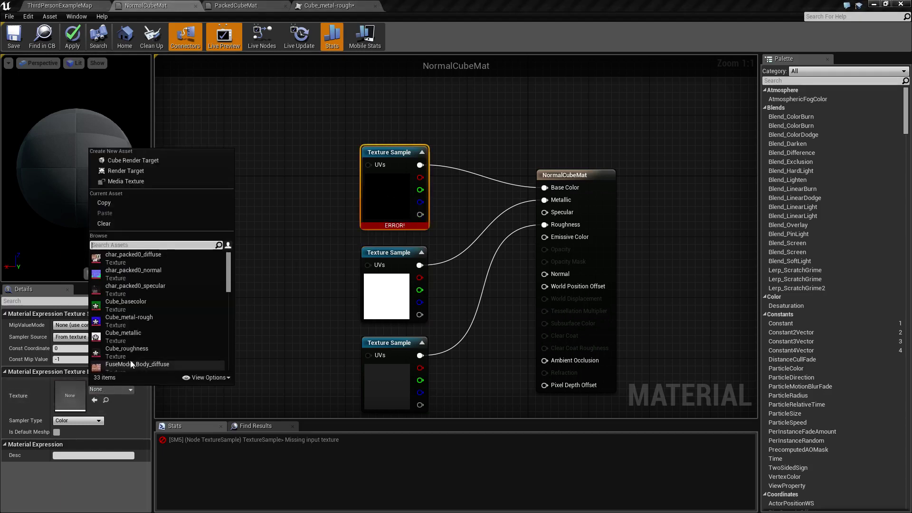
{"action": "left_click", "coordinate": [137, 302]}
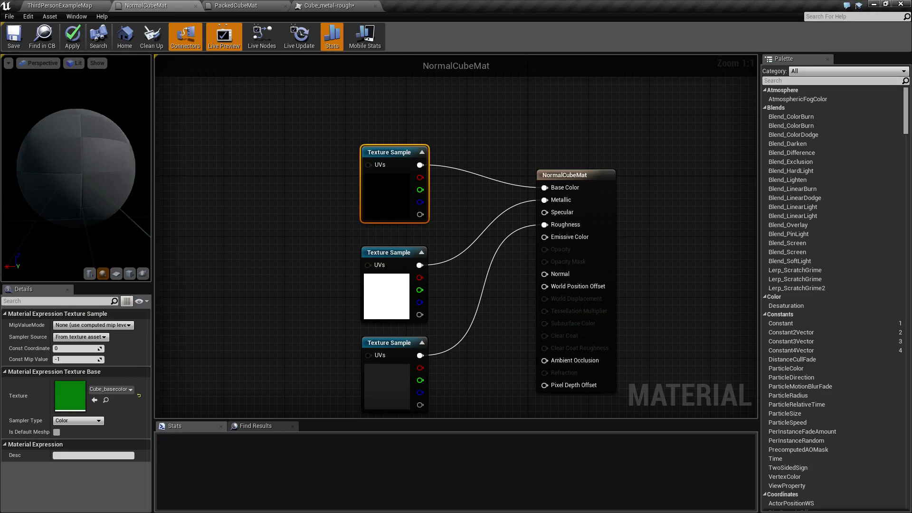
{"action": "left_click", "coordinate": [19, 48]}
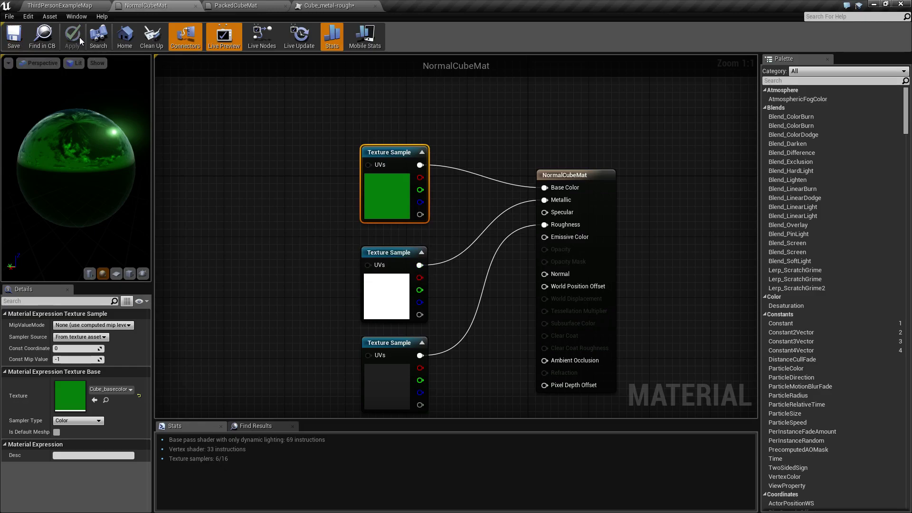
{"action": "left_click", "coordinate": [68, 5]}
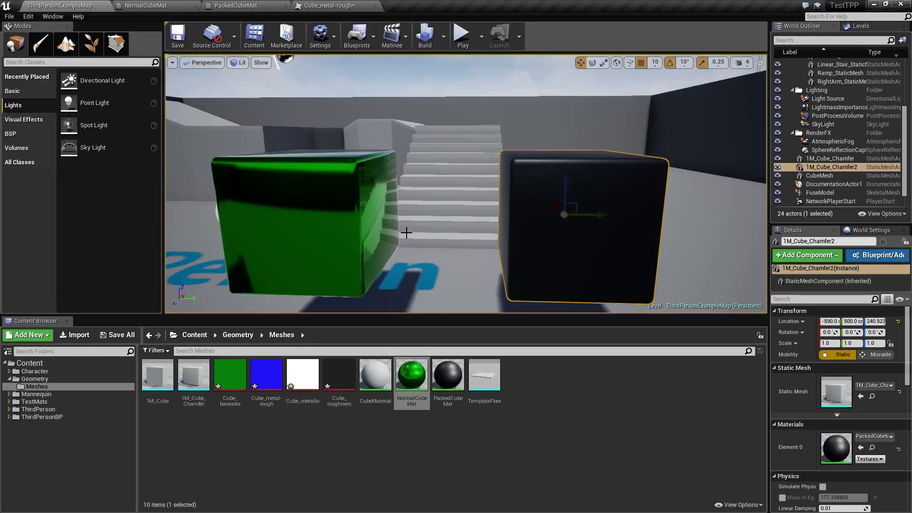
{"action": "right_click_drag", "start_coordinate": [406, 233], "coordinate": [339, 233]}
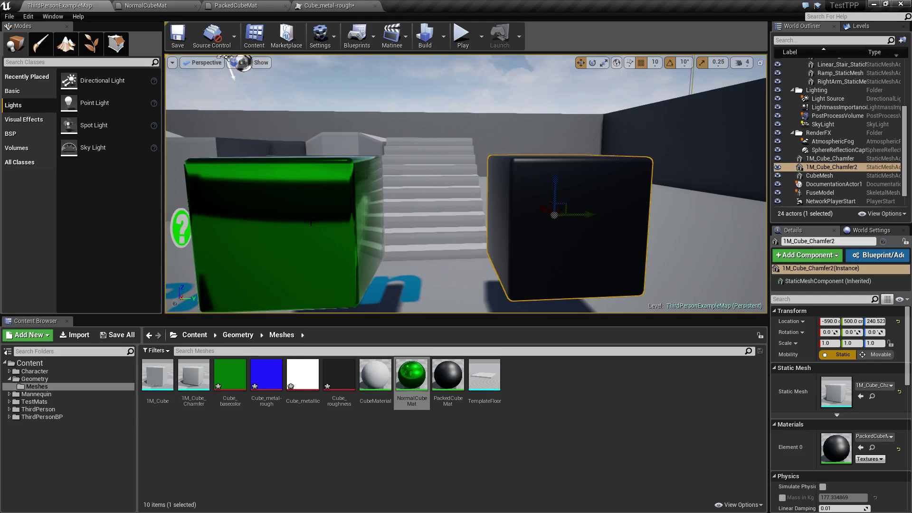
In PackedCubeMat, add two Texture Samples and assign Cube_basecolor to one of them.
{"action": "left_click", "coordinate": [329, 6]}
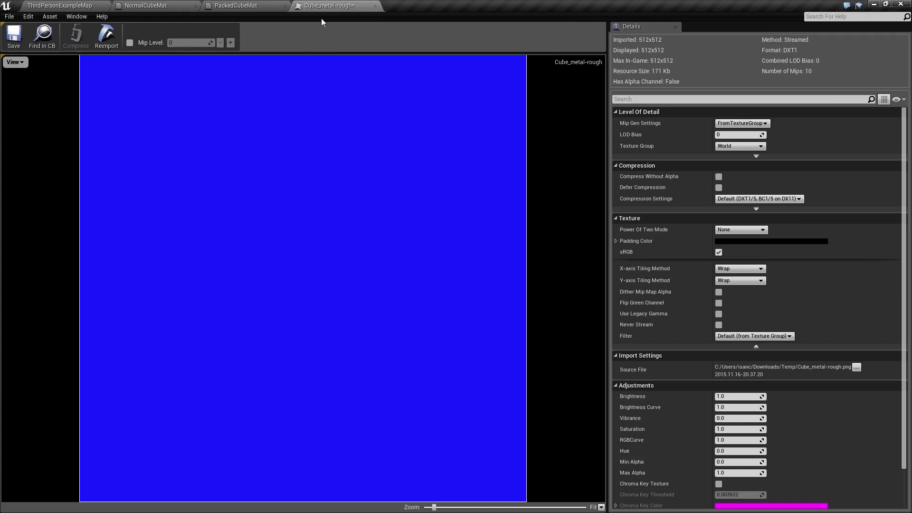
{"action": "left_click", "coordinate": [228, 5]}
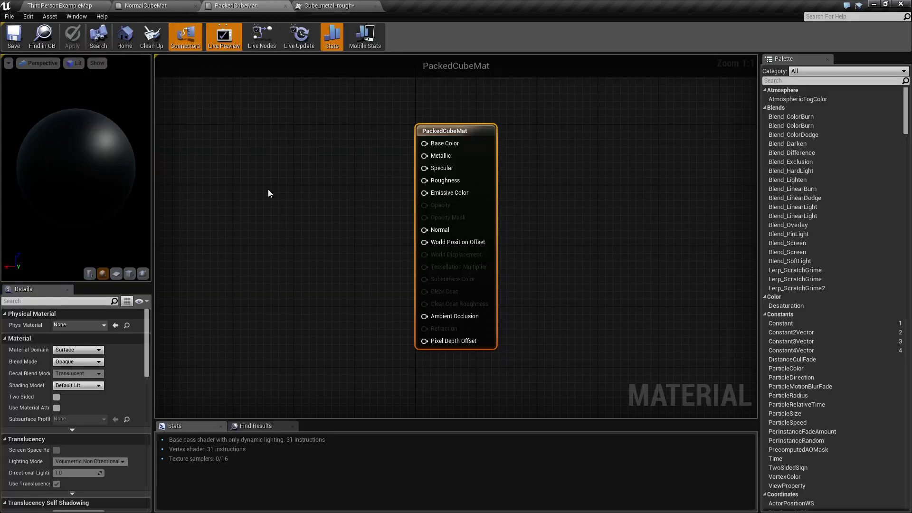
{"action": "left_click", "coordinate": [251, 146]}
{"action": "left_click", "coordinate": [261, 258]}
{"action": "left_click_drag", "start_coordinate": [309, 167], "coordinate": [424, 144]}
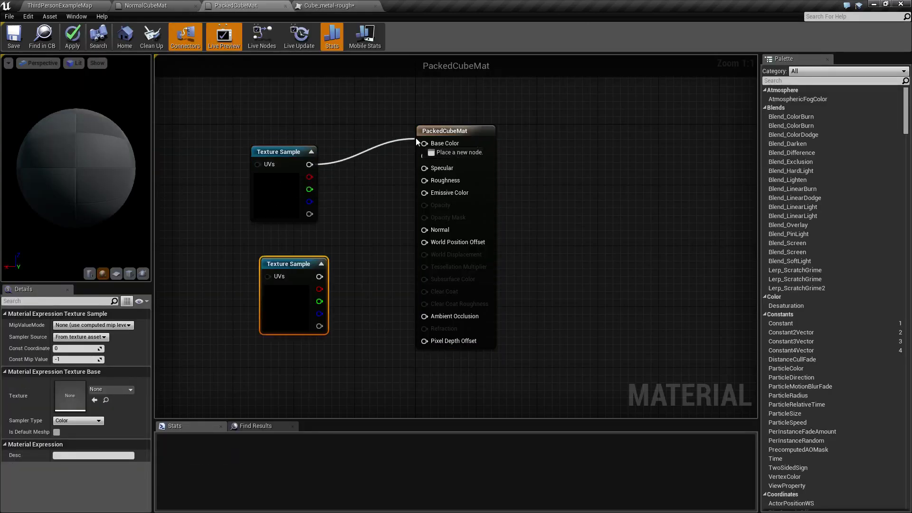
{"action": "left_click", "coordinate": [113, 390]}
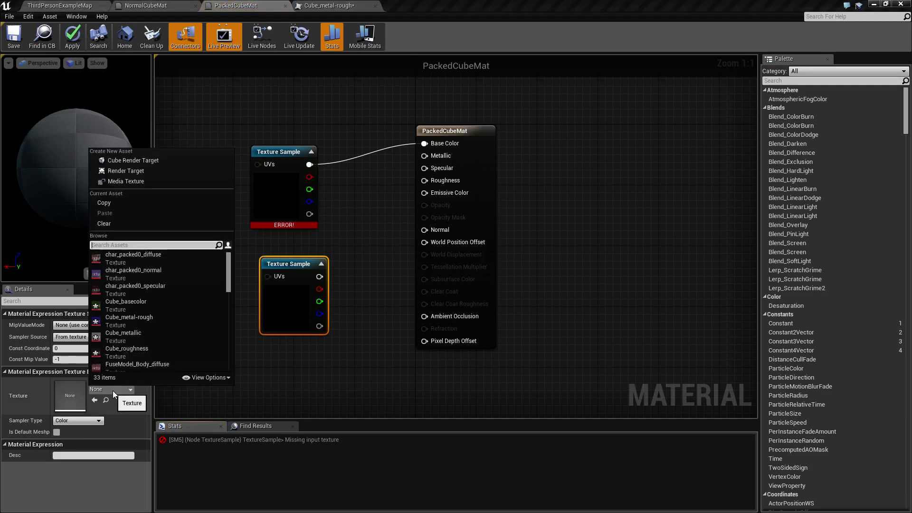
{"action": "left_click", "coordinate": [129, 304]}
{"action": "left_click_drag", "start_coordinate": [295, 269], "coordinate": [290, 258]}
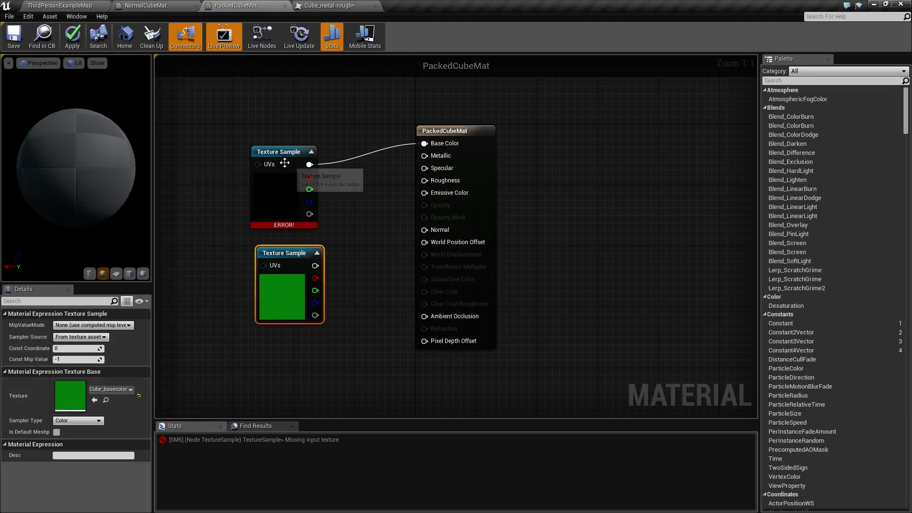
Rearrange the two samples so the Cube_basecolor sample feeds Base Color.
{"action": "left_click", "coordinate": [309, 165], "text": "alt"}
{"action": "left_click_drag", "start_coordinate": [286, 254], "coordinate": [309, 86]}
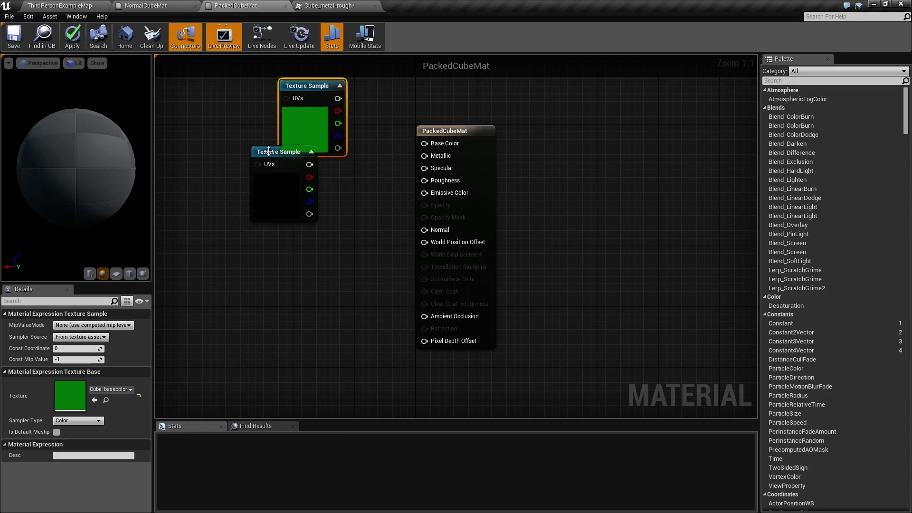
{"action": "left_click_drag", "start_coordinate": [276, 152], "coordinate": [277, 245]}
{"action": "left_click_drag", "start_coordinate": [309, 85], "coordinate": [430, 144]}
{"action": "left_click_drag", "start_coordinate": [299, 175], "coordinate": [291, 145]}
{"action": "left_click_drag", "start_coordinate": [290, 257], "coordinate": [298, 250]}
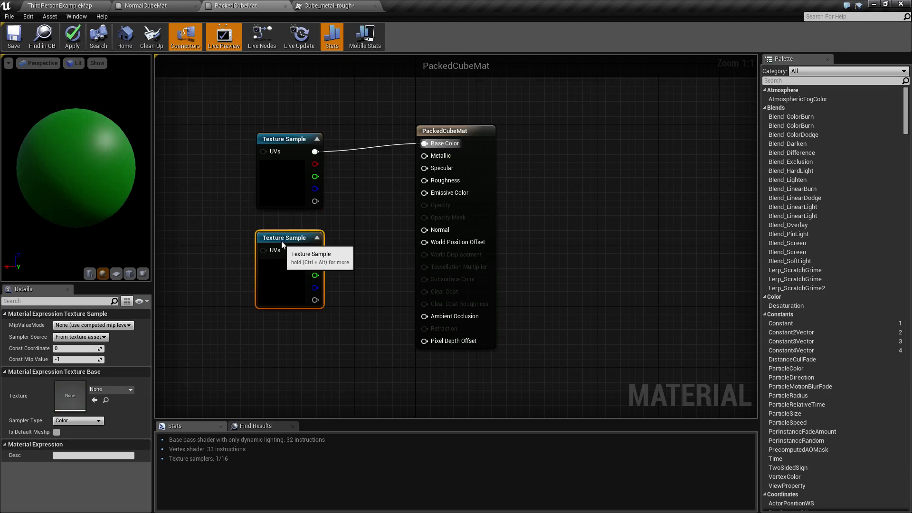
Set the lower sample to Cube_metal-rough, wiring R to Roughness and B to Metallic, and save.
{"action": "left_click", "coordinate": [133, 388]}
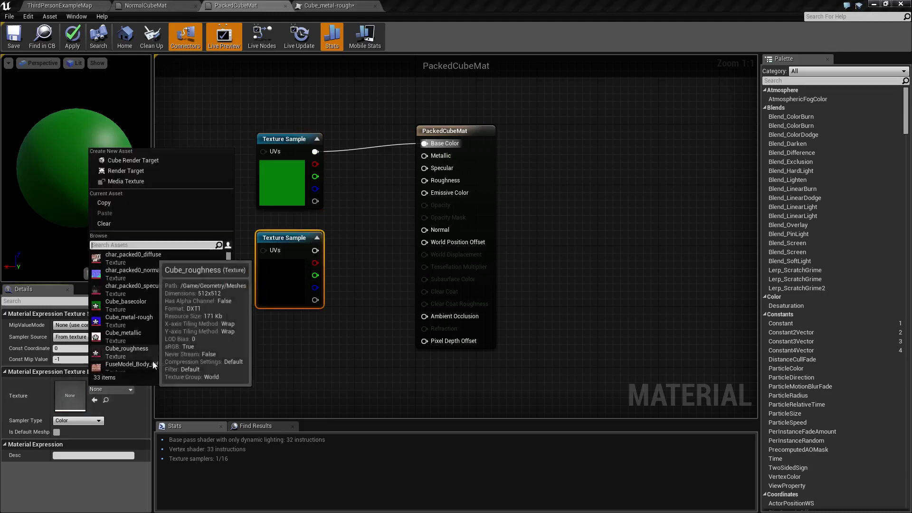
{"action": "left_click", "coordinate": [144, 317]}
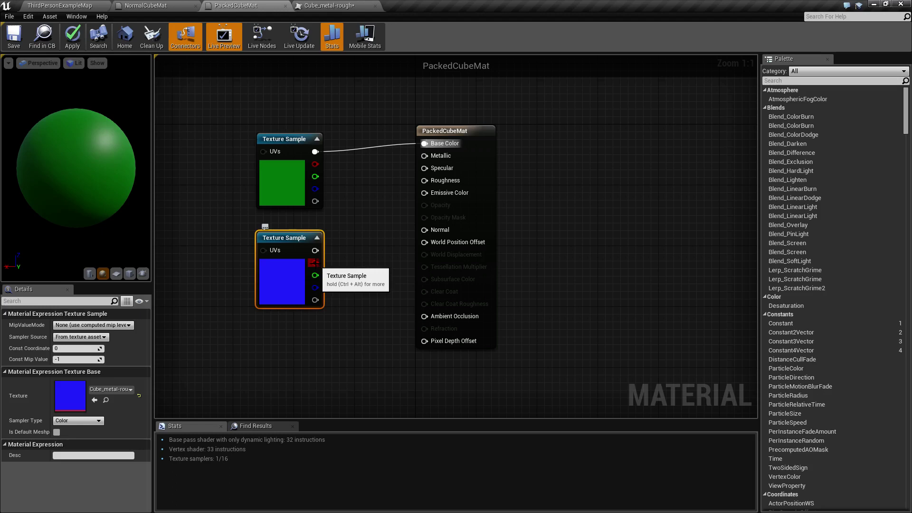
{"action": "left_click_drag", "start_coordinate": [315, 262], "coordinate": [440, 183]}
{"action": "left_click_drag", "start_coordinate": [315, 287], "coordinate": [431, 156]}
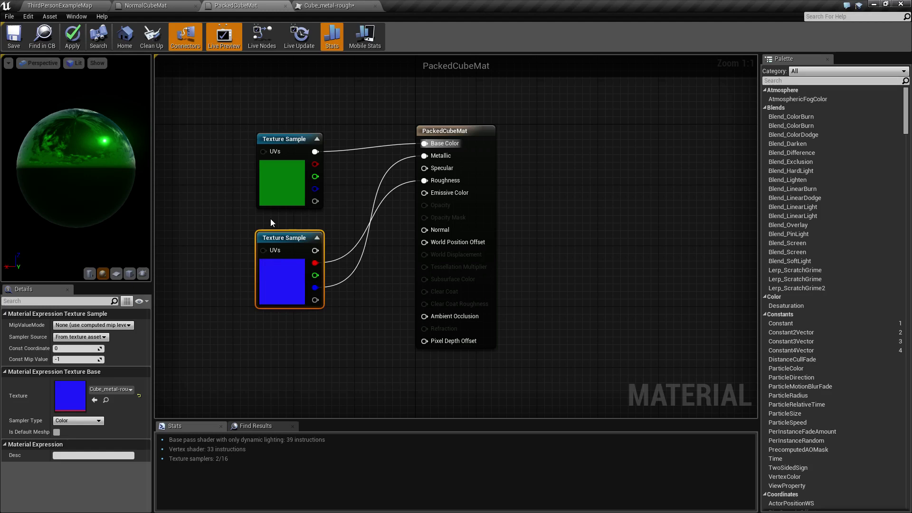
{"action": "left_click", "coordinate": [14, 35]}
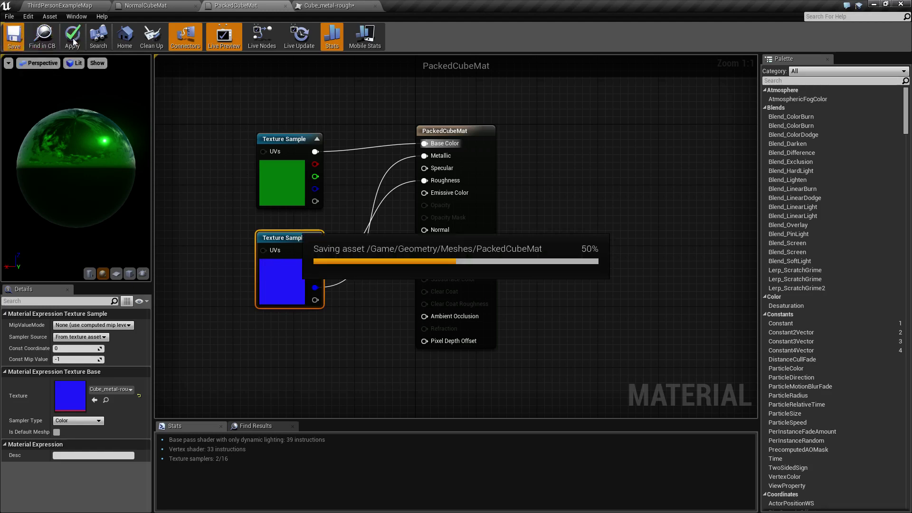
{"action": "left_click", "coordinate": [60, 5]}
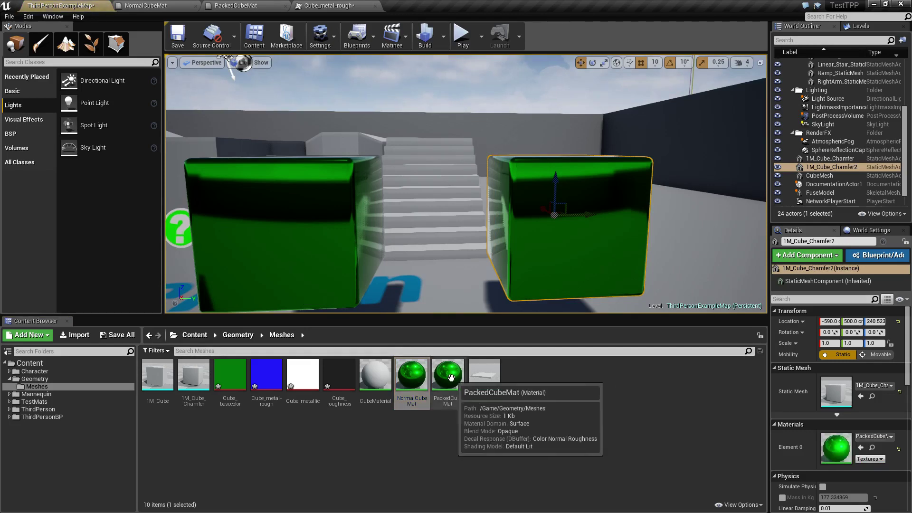
Drop PackedCubeMat onto the right-hand cube and compare the two green cubes.
{"action": "left_click_drag", "start_coordinate": [448, 375], "coordinate": [584, 233]}
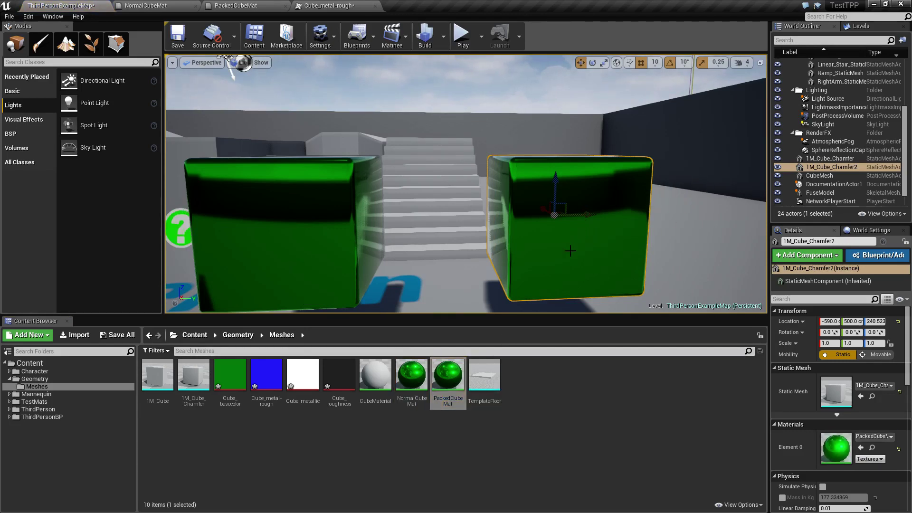
{"action": "left_click", "coordinate": [333, 224]}
{"action": "left_click_drag", "start_coordinate": [333, 224], "coordinate": [342, 197]}
{"action": "mouse_move", "coordinate": [518, 237]}
{"action": "left_mouse_down"}
{"action": "mouse_move", "coordinate": [523, 229]}
{"action": "mouse_move", "coordinate": [518, 237]}
{"action": "left_mouse_up"}
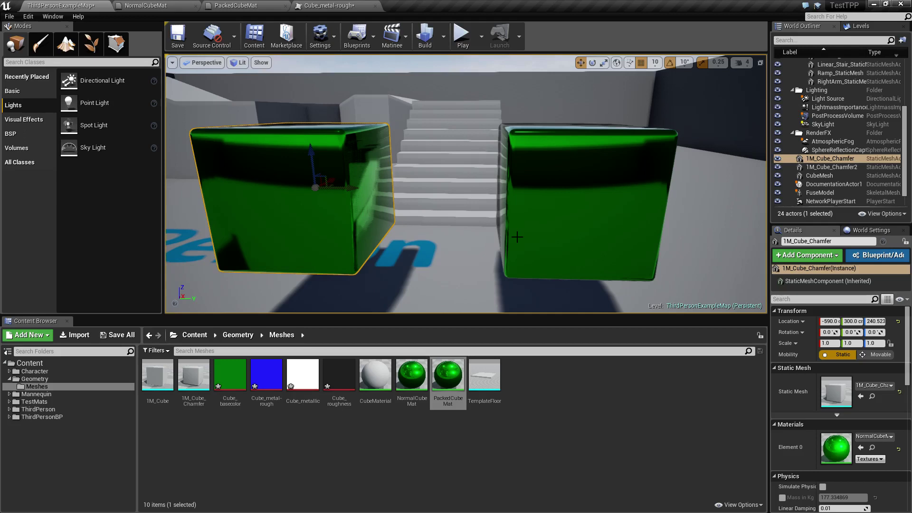
{"action": "left_click", "coordinate": [249, 5]}
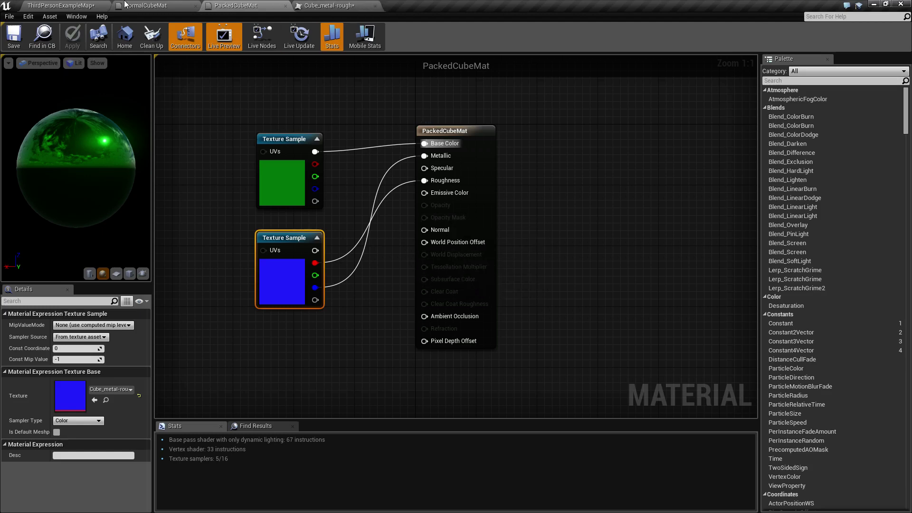
{"action": "left_click", "coordinate": [93, 8]}
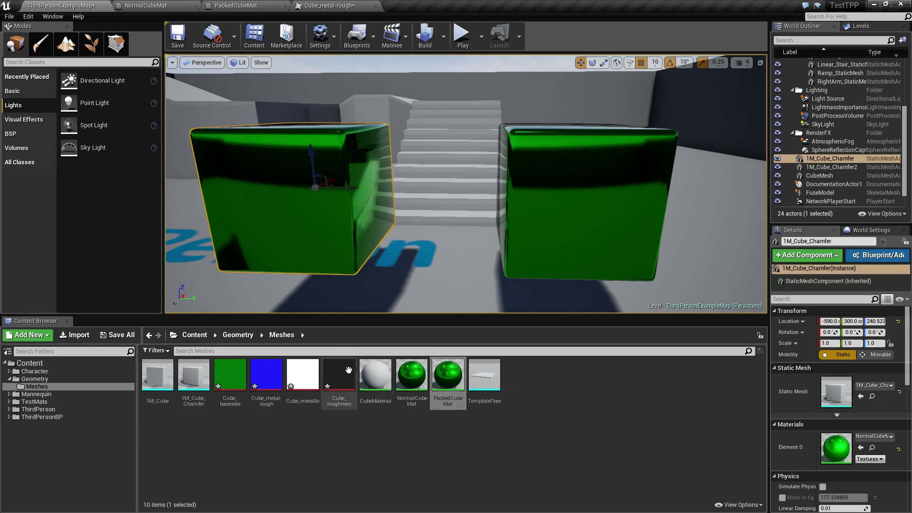
Turn off sRGB on the Cube_metal-rough texture, save it, and view both cubes again.
{"action": "left_click", "coordinate": [233, 372]}
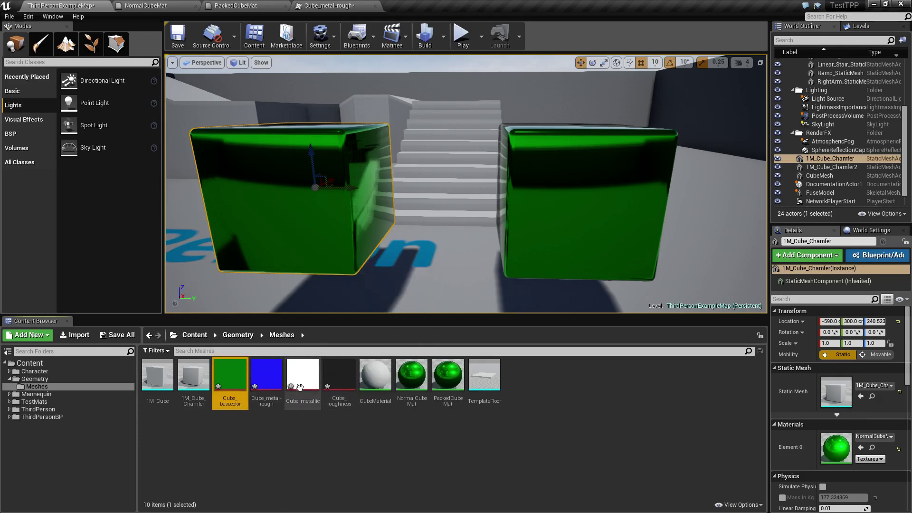
{"action": "double_click", "coordinate": [278, 381]}
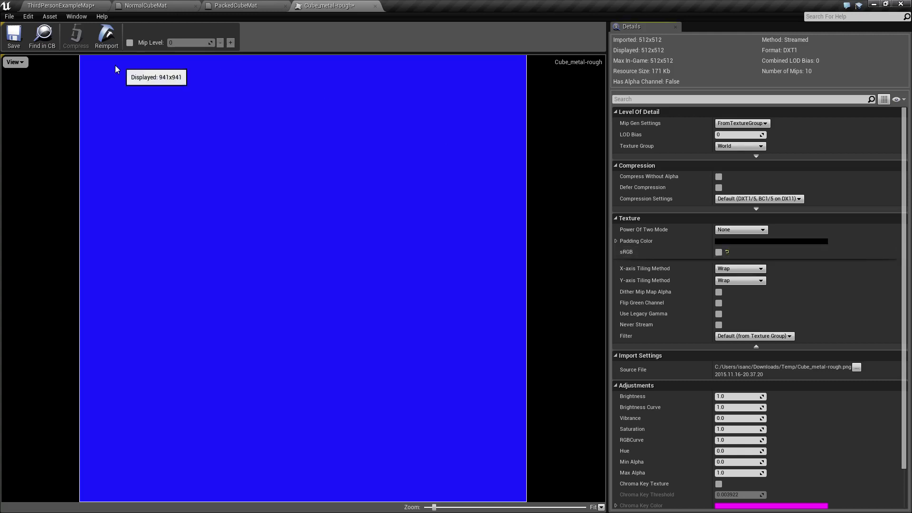
{"action": "left_click", "coordinate": [13, 35]}
{"action": "left_click", "coordinate": [62, 5]}
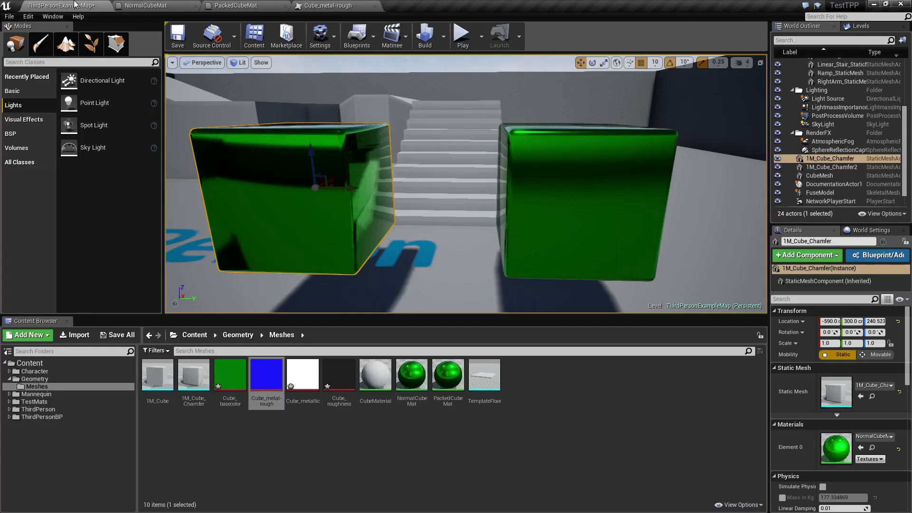
{"action": "mouse_move", "coordinate": [627, 227]}
{"action": "right_mouse_down"}
{"action": "mouse_move", "coordinate": [608, 221]}
{"action": "mouse_move", "coordinate": [618, 223]}
{"action": "right_mouse_up"}
{"action": "left_click", "coordinate": [231, 376]}
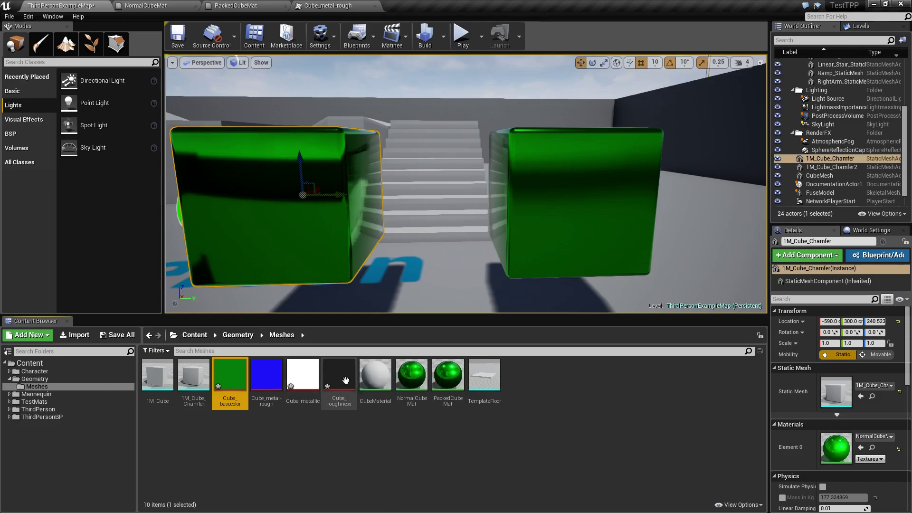
Disable sRGB on Cube_roughness, save it, and compare the two cubes in the level.
{"action": "double_click", "coordinate": [339, 375]}
{"action": "left_click", "coordinate": [719, 253]}
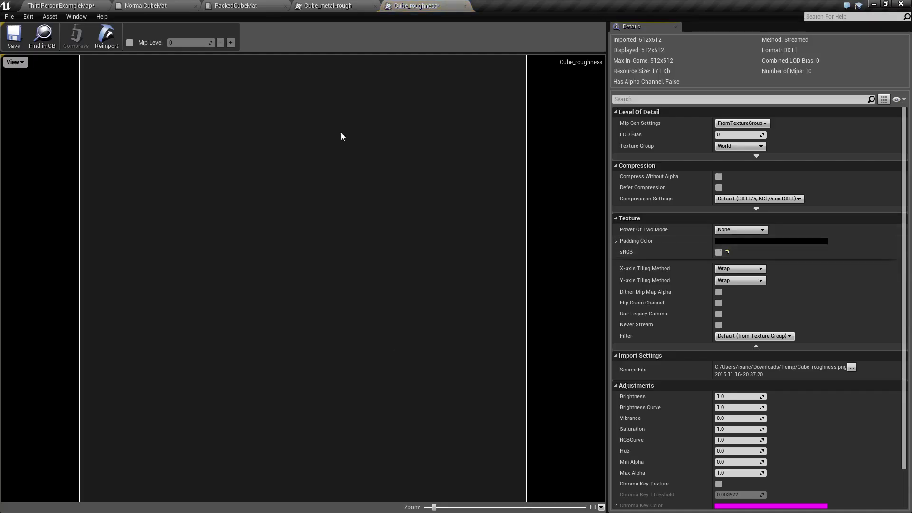
{"action": "left_click", "coordinate": [13, 35]}
{"action": "left_click", "coordinate": [50, 6]}
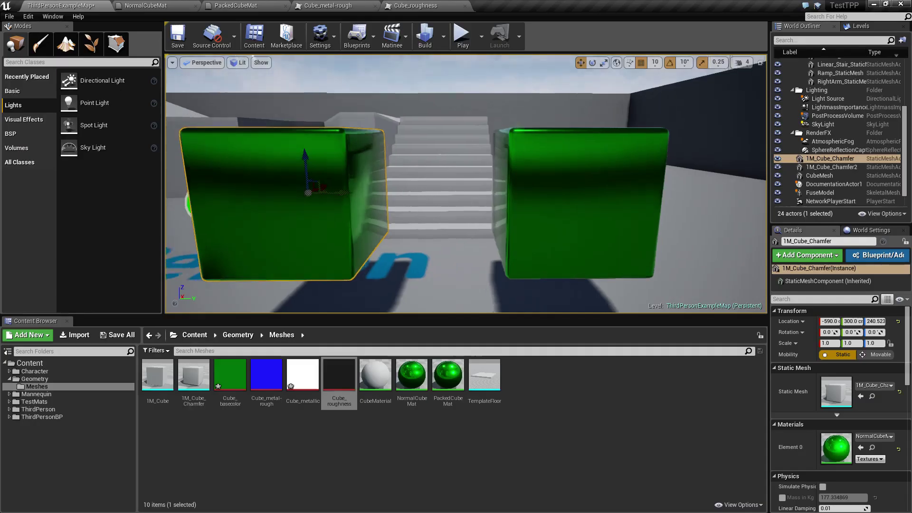
{"action": "right_click_drag", "start_coordinate": [465, 186], "coordinate": [307, 165]}
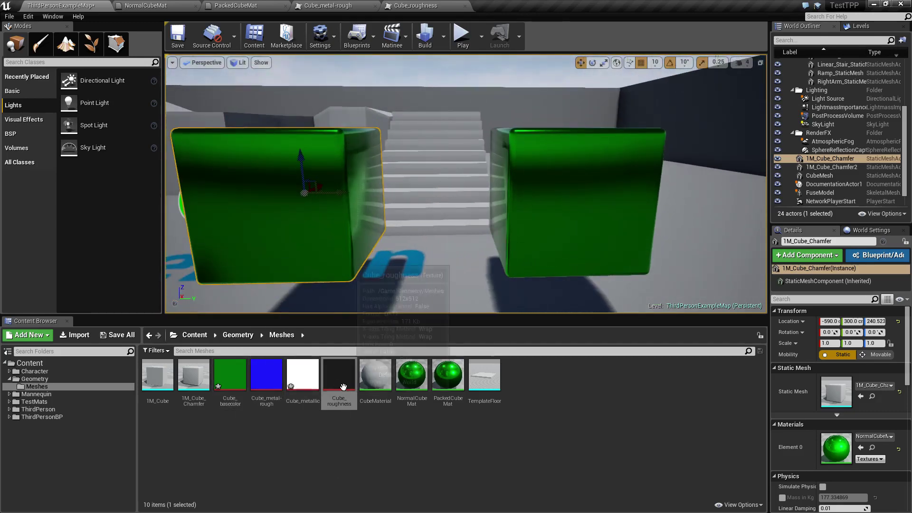
{"action": "double_click", "coordinate": [310, 376]}
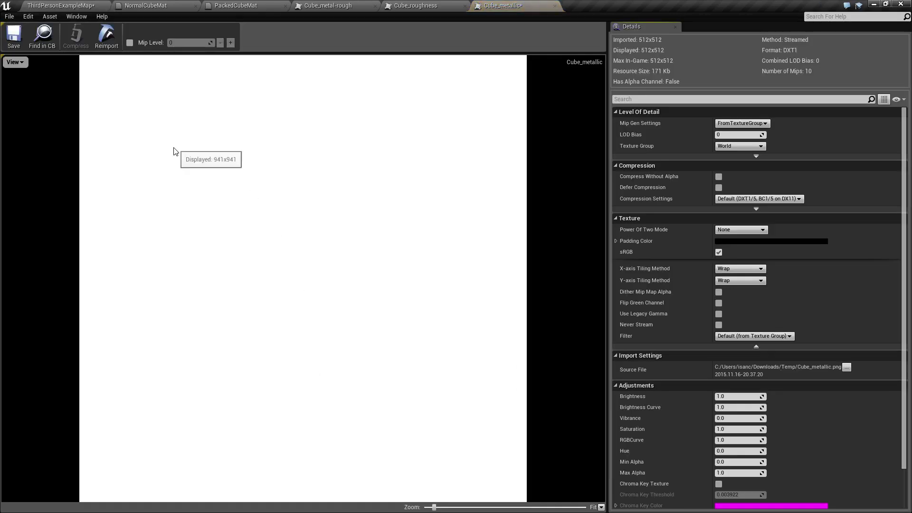
{"action": "left_click", "coordinate": [15, 62]}
{"action": "left_click", "coordinate": [6, 112]}
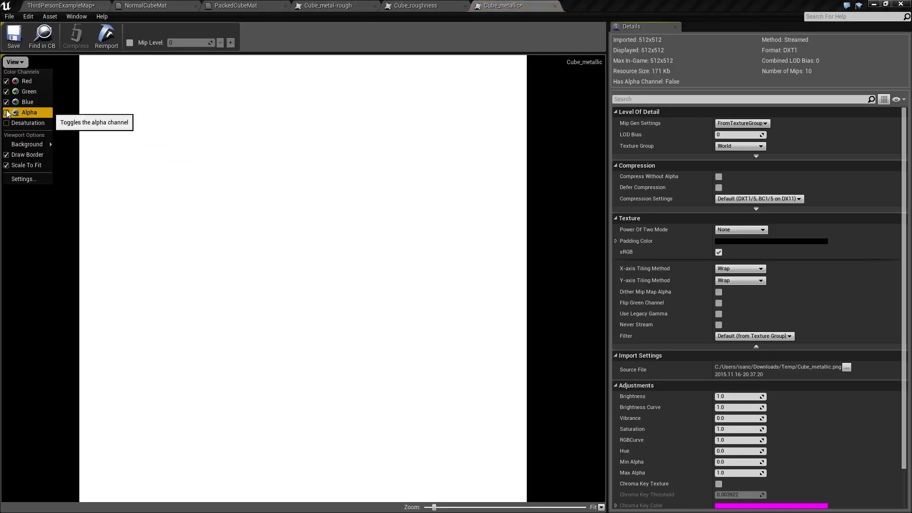
{"action": "left_click", "coordinate": [7, 103]}
{"action": "left_click", "coordinate": [6, 92]}
{"action": "left_click", "coordinate": [6, 84]}
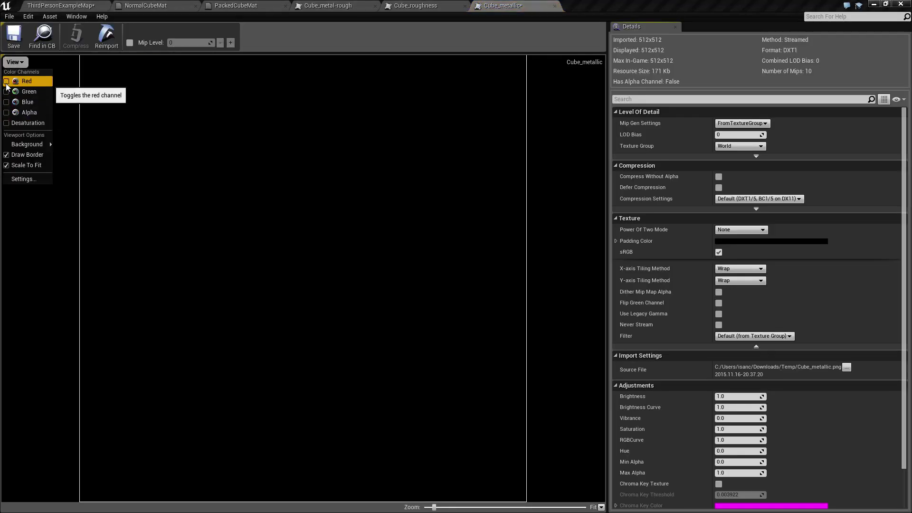
{"action": "left_click", "coordinate": [7, 82]}
{"action": "left_click", "coordinate": [6, 83]}
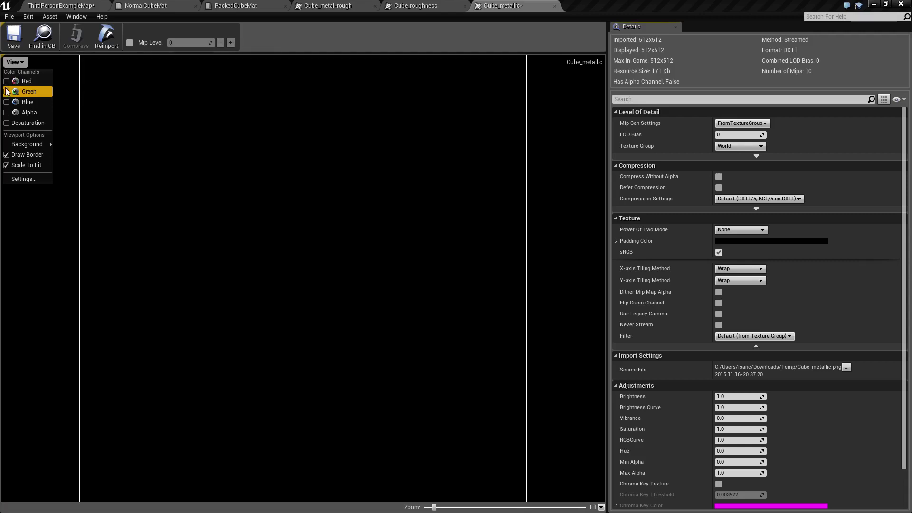
{"action": "left_click", "coordinate": [6, 92]}
{"action": "left_click", "coordinate": [7, 92]}
{"action": "left_click", "coordinate": [6, 103]}
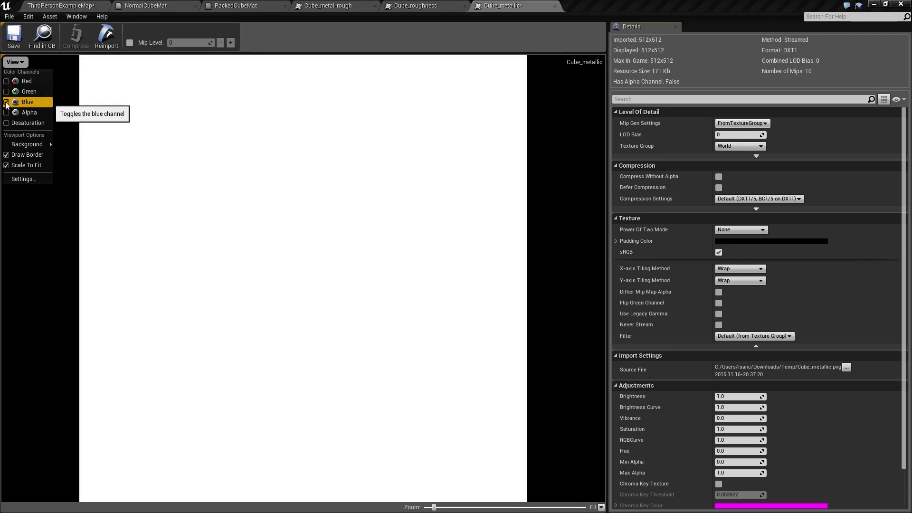
{"action": "left_click", "coordinate": [6, 102]}
{"action": "left_click", "coordinate": [6, 113]}
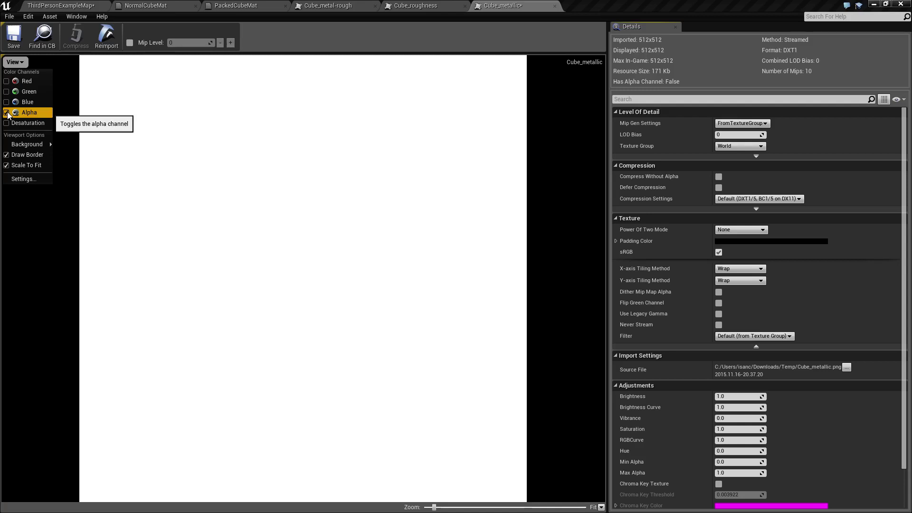
{"action": "left_click", "coordinate": [7, 113]}
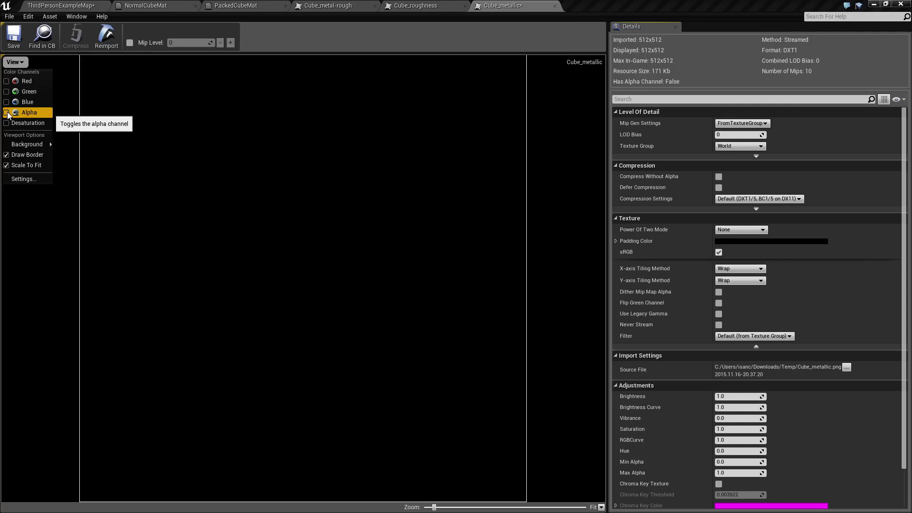
Open the Cube_roughness texture and hide all four colour channels in its preview.
{"action": "left_click", "coordinate": [57, 6]}
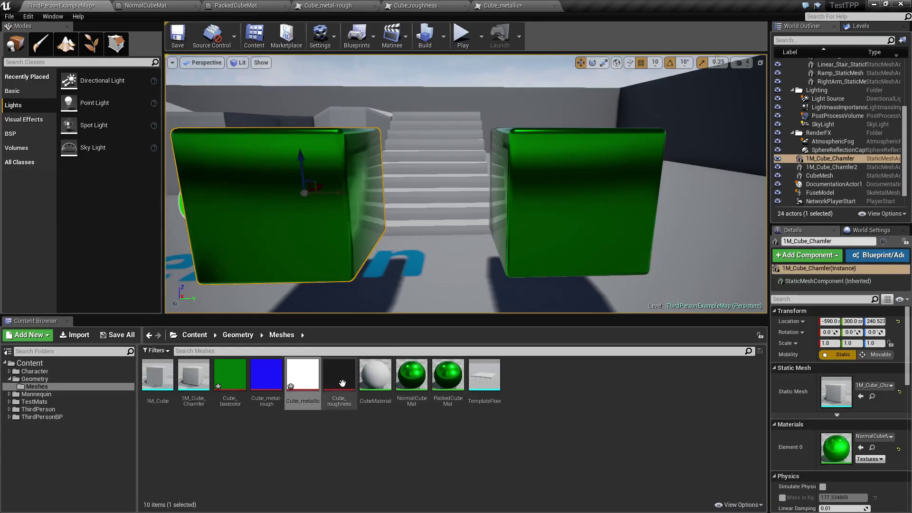
{"action": "double_click", "coordinate": [342, 383]}
{"action": "left_click", "coordinate": [15, 62]}
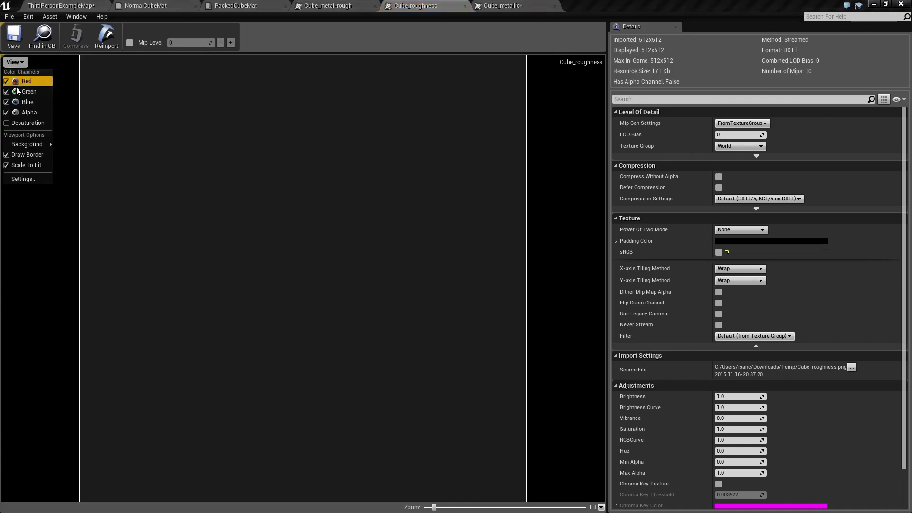
{"action": "left_click", "coordinate": [6, 113]}
{"action": "left_click", "coordinate": [7, 102]}
{"action": "left_click", "coordinate": [7, 91]}
{"action": "left_click", "coordinate": [6, 81]}
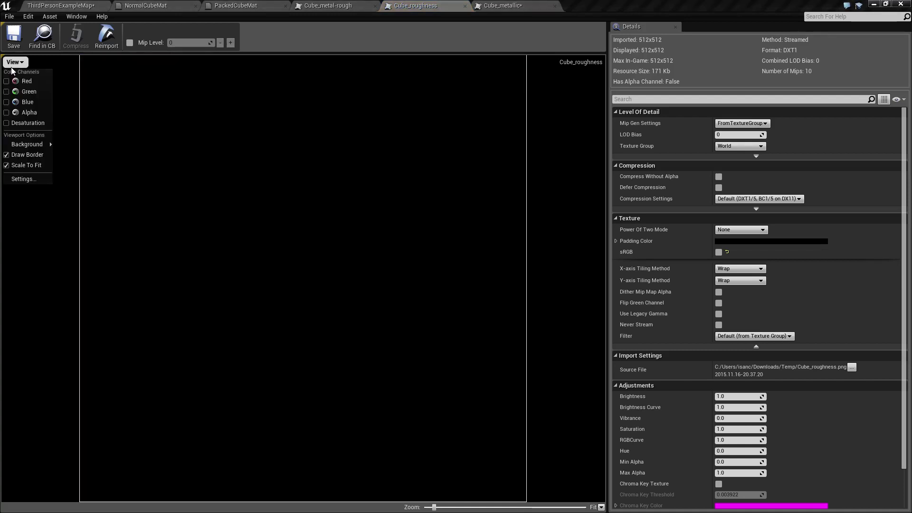
View red, green, blue and alpha channels one at a time, then restore red, green and blue.
{"action": "left_click", "coordinate": [7, 81]}
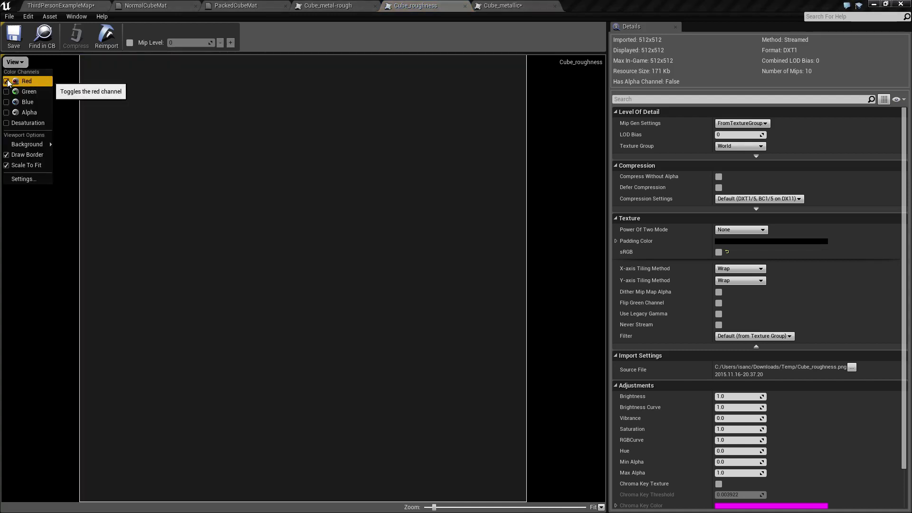
{"action": "left_click", "coordinate": [7, 81]}
{"action": "left_click", "coordinate": [7, 91]}
{"action": "left_click", "coordinate": [7, 92]}
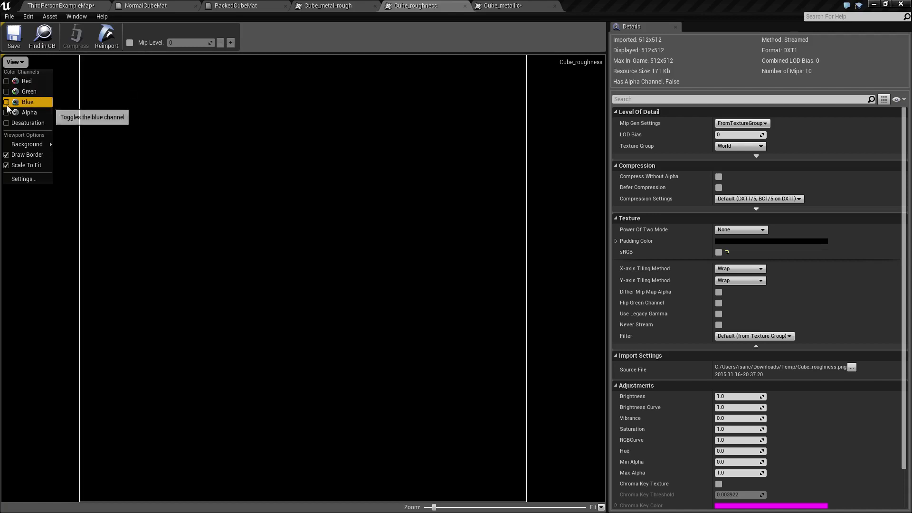
{"action": "left_click", "coordinate": [6, 102]}
{"action": "left_click", "coordinate": [7, 102]}
{"action": "left_click", "coordinate": [7, 113]}
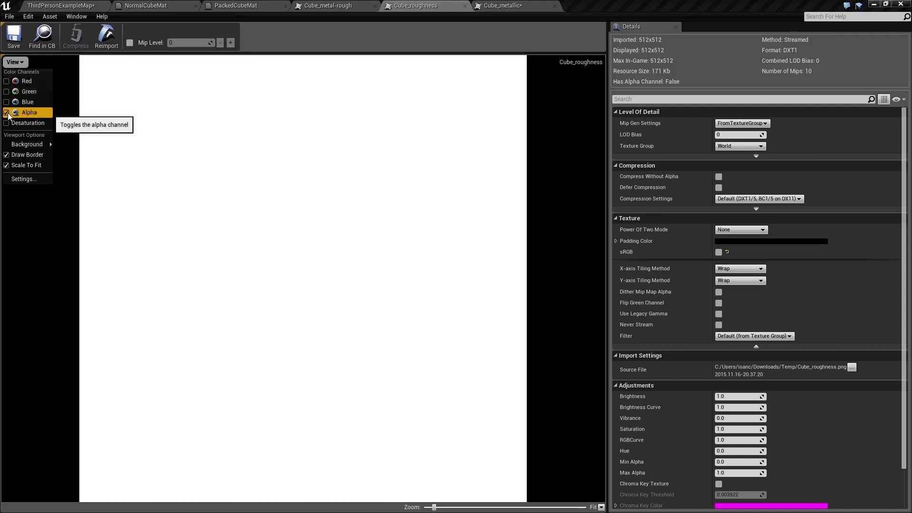
{"action": "left_click", "coordinate": [6, 113]}
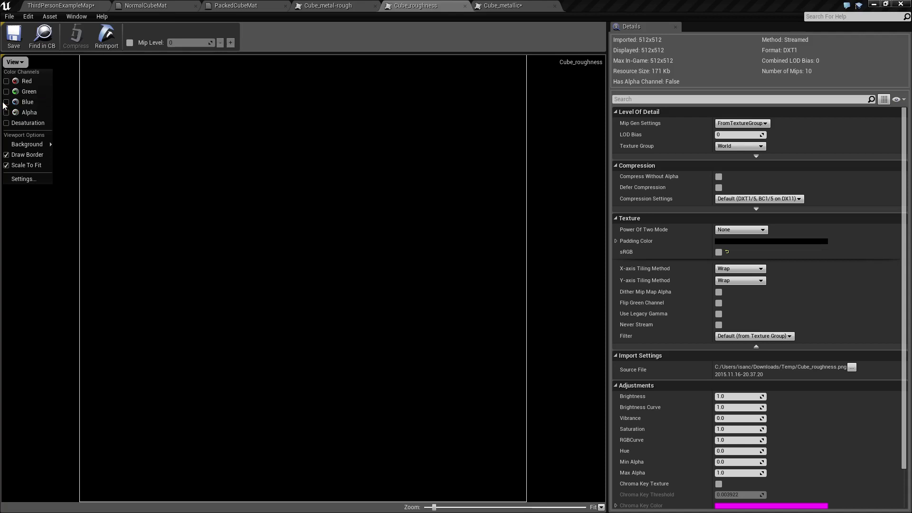
{"action": "left_click", "coordinate": [6, 81]}
{"action": "left_click", "coordinate": [7, 91]}
{"action": "left_click", "coordinate": [6, 102]}
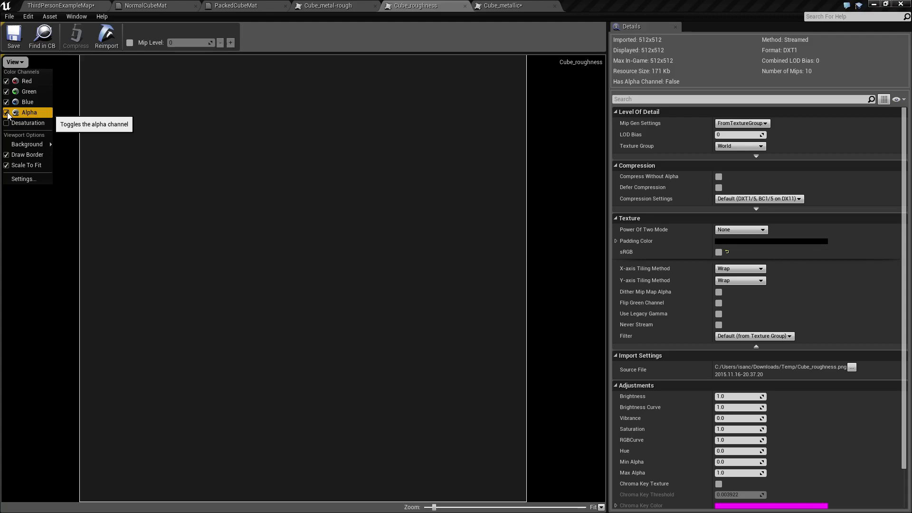
Open Cube_metal-rough, hide its blue channel and preview the red channel alone.
{"action": "left_click", "coordinate": [70, 7]}
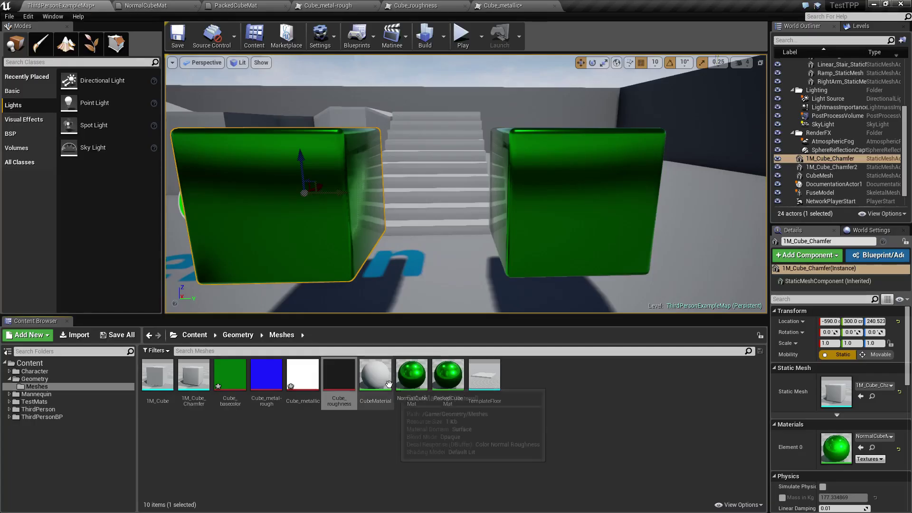
{"action": "double_click", "coordinate": [256, 402]}
{"action": "left_click", "coordinate": [18, 63]}
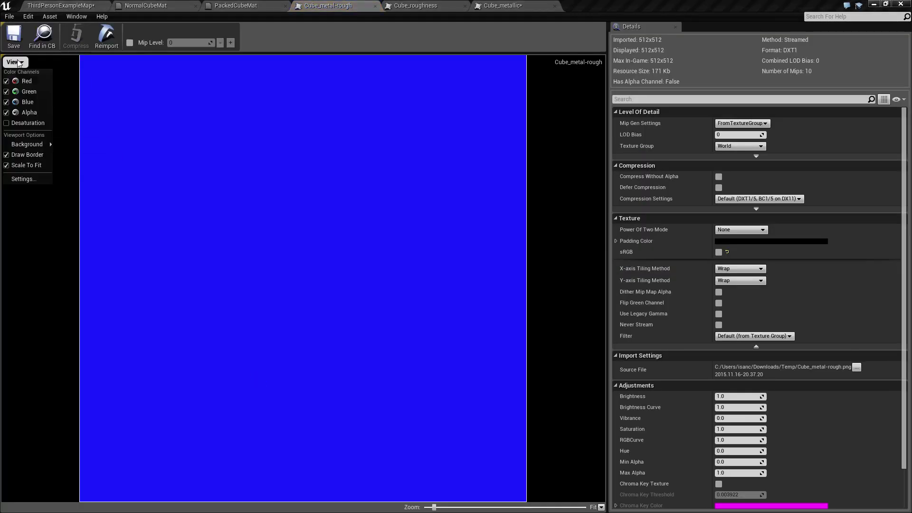
{"action": "left_click", "coordinate": [6, 102]}
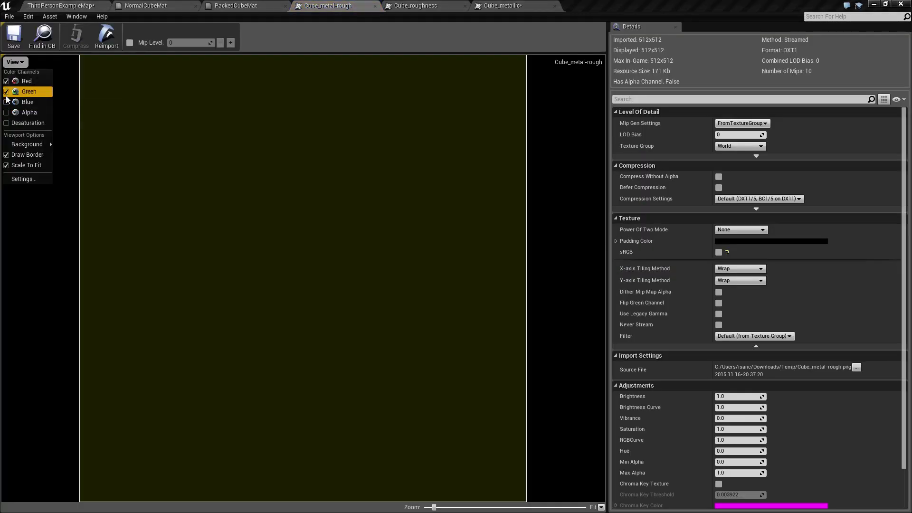
{"action": "left_click", "coordinate": [15, 62]}
{"action": "left_click", "coordinate": [5, 83]}
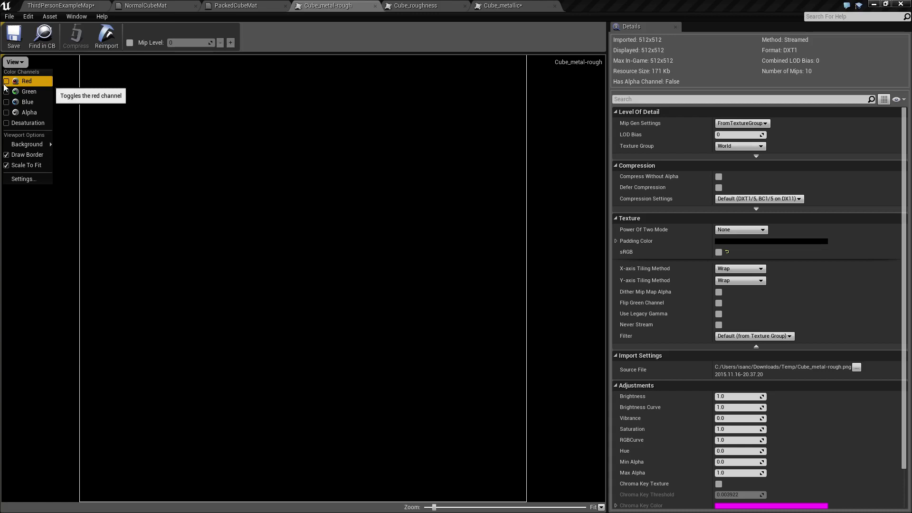
{"action": "left_click", "coordinate": [5, 83]}
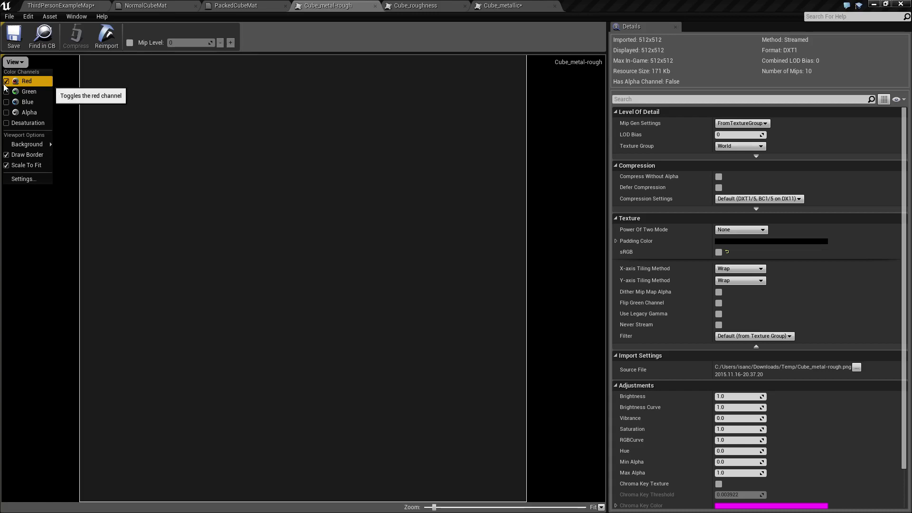
Compare against Cube_roughness, then preview Cube_metal-rough's blue channel alone.
{"action": "left_click", "coordinate": [416, 5]}
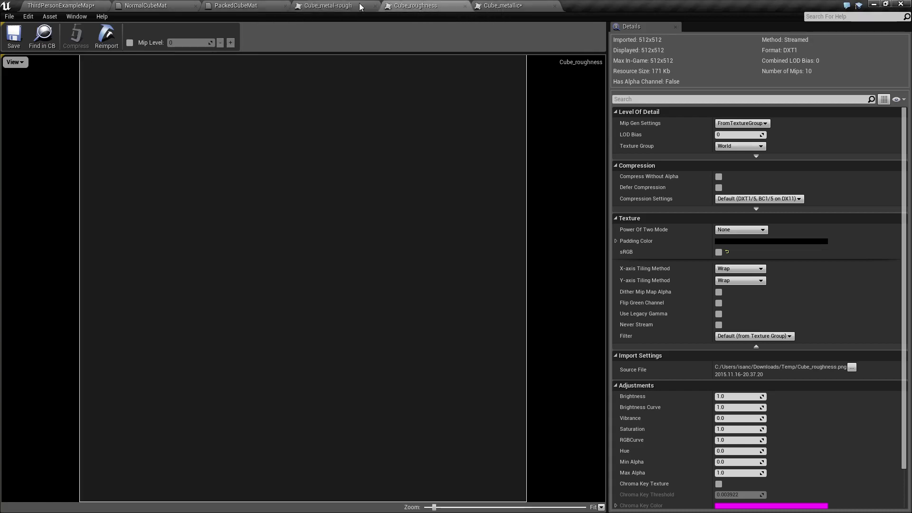
{"action": "left_click", "coordinate": [354, 6]}
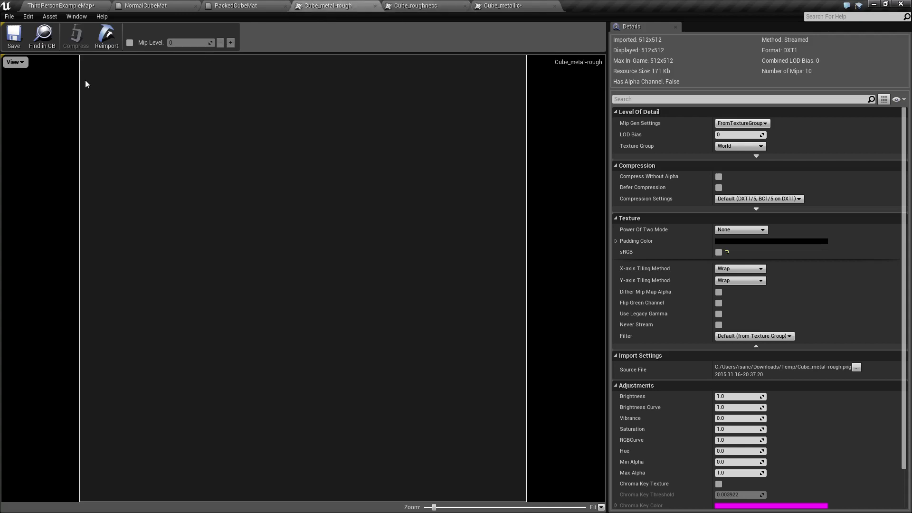
{"action": "left_click", "coordinate": [16, 62]}
{"action": "left_click", "coordinate": [6, 81]}
{"action": "left_click", "coordinate": [6, 102]}
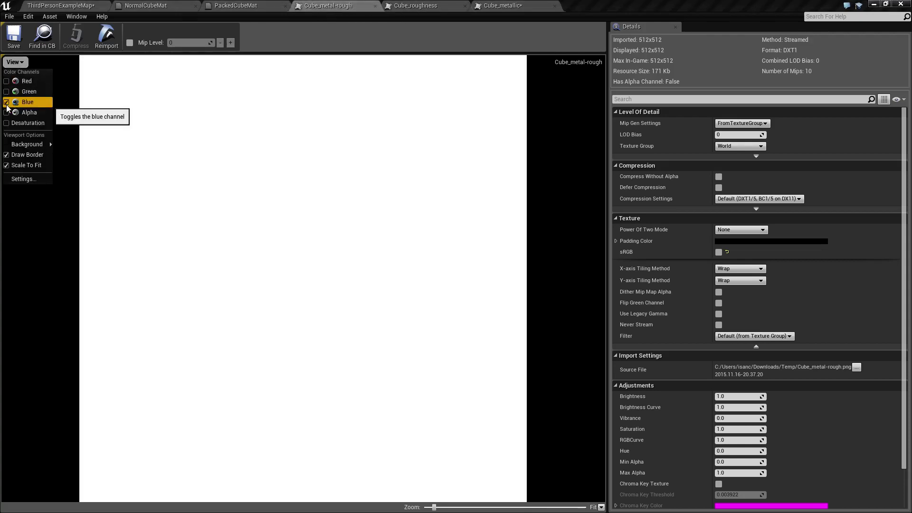
Check Cube_metallic's red and Cube_roughness's green channels, then restore red on Cube_metal-rough.
{"action": "left_click", "coordinate": [504, 6]}
{"action": "left_click", "coordinate": [14, 62]}
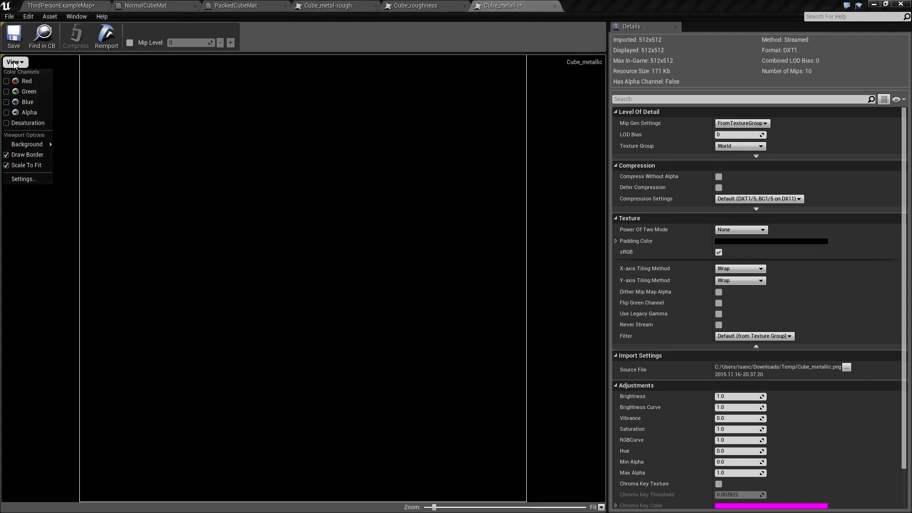
{"action": "left_click", "coordinate": [6, 81]}
{"action": "left_click", "coordinate": [329, 5]}
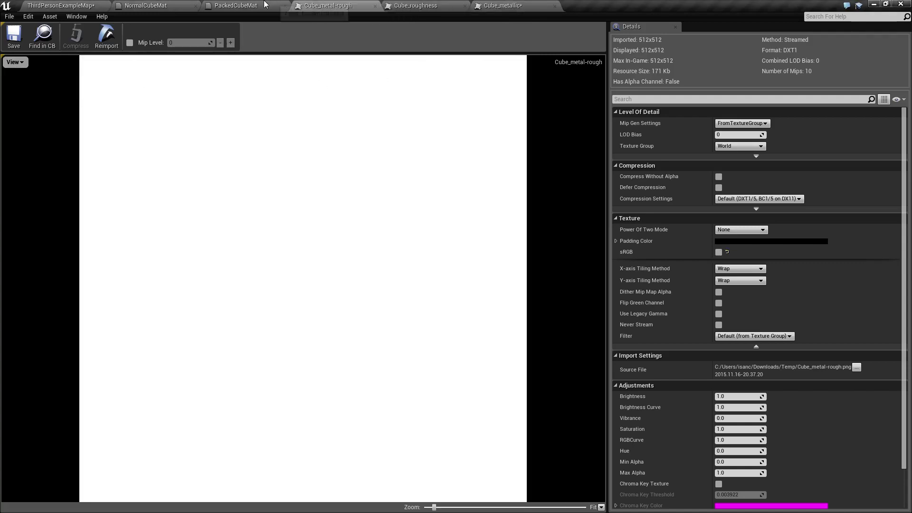
{"action": "left_click", "coordinate": [265, 5]}
{"action": "left_click", "coordinate": [416, 6]}
{"action": "left_click", "coordinate": [14, 63]}
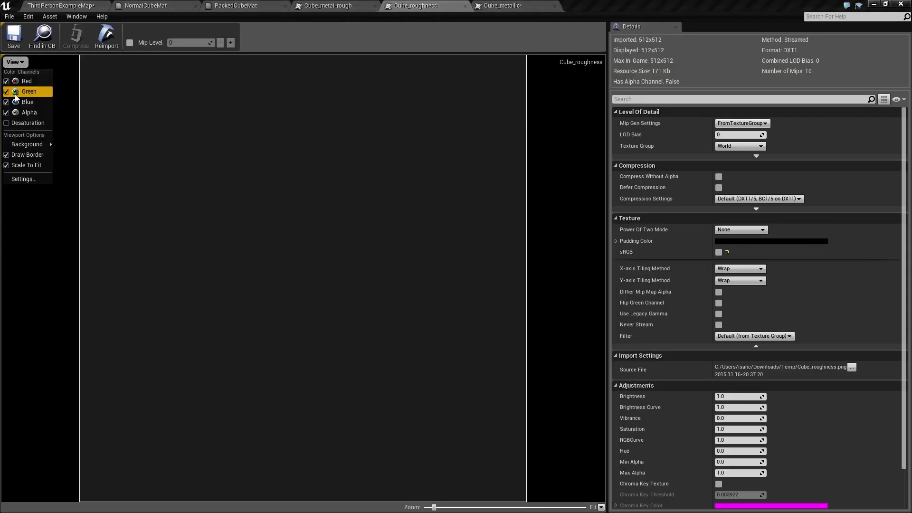
{"action": "left_click", "coordinate": [319, 7]}
{"action": "left_click", "coordinate": [14, 62]}
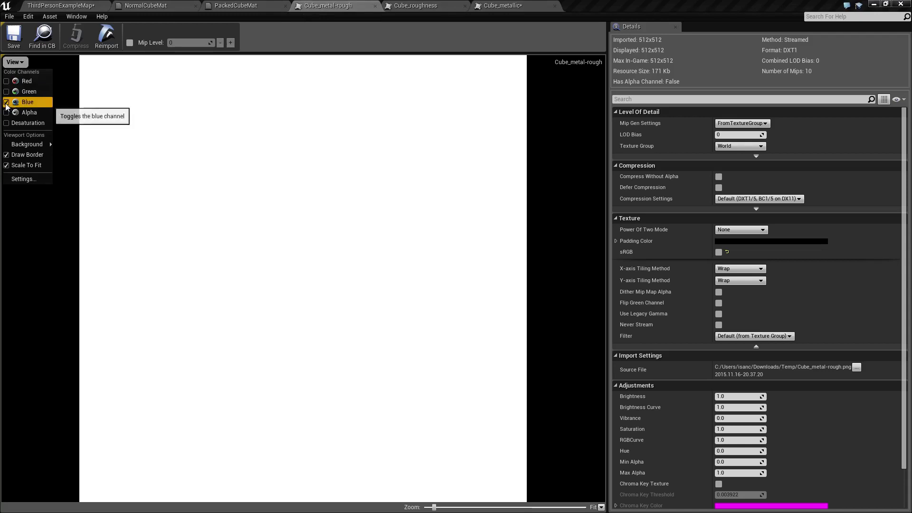
{"action": "left_click", "coordinate": [8, 81]}
{"action": "left_click", "coordinate": [7, 81]}
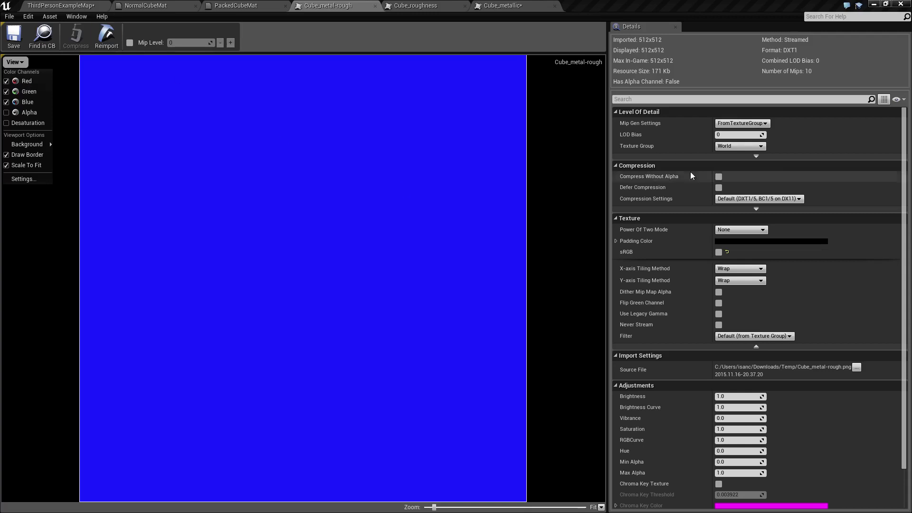
Leave the Cube_metal-rough Texture Group at World and return to ThirdPersonExampleMap.
{"action": "left_click", "coordinate": [742, 147]}
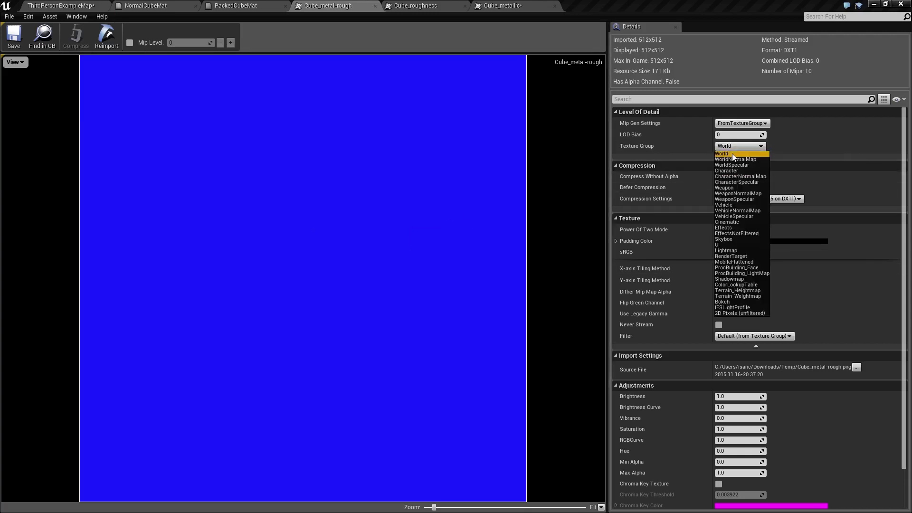
{"action": "left_click", "coordinate": [731, 154]}
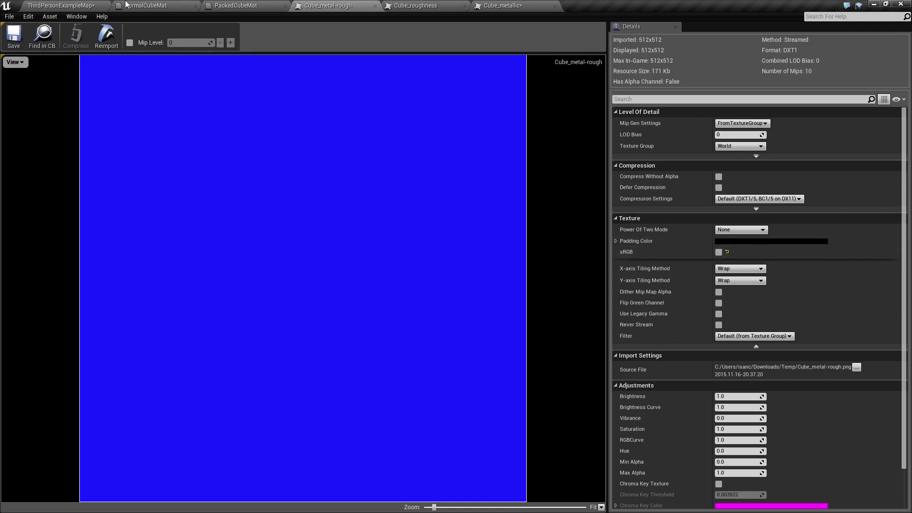
{"action": "left_click", "coordinate": [57, 4]}
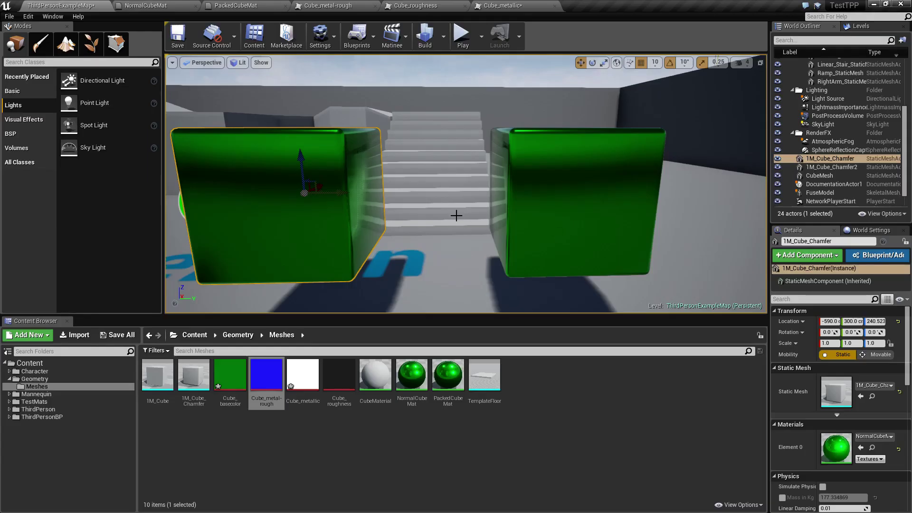
Reframe the camera on both green cubes and cancel the pending 3-item autosave.
{"action": "mouse_move", "coordinate": [458, 218]}
{"action": "right_mouse_down"}
{"action": "mouse_move", "coordinate": [427, 218]}
{"action": "mouse_move", "coordinate": [447, 217]}
{"action": "right_mouse_up"}
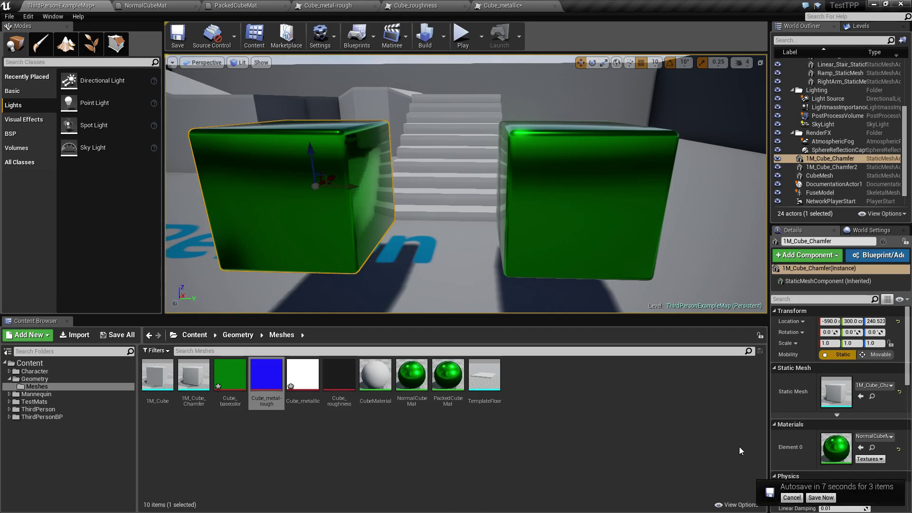
{"action": "left_click", "coordinate": [792, 497]}
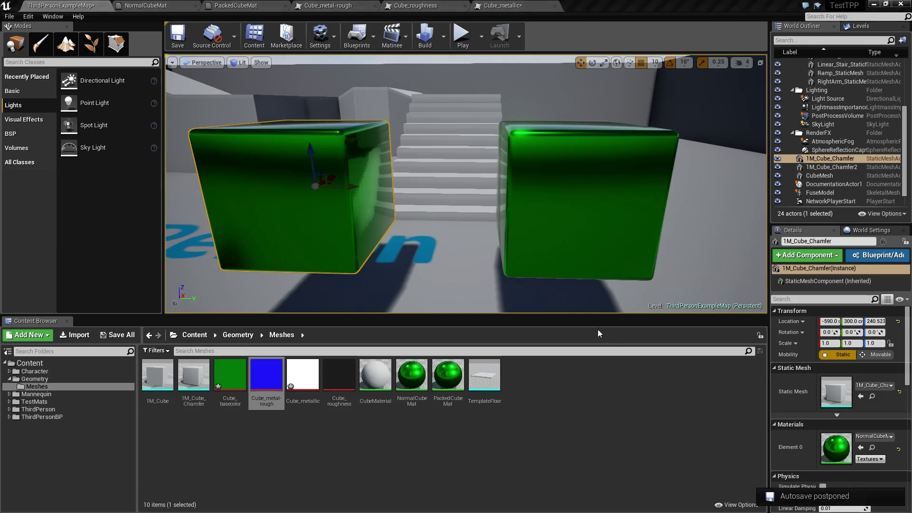